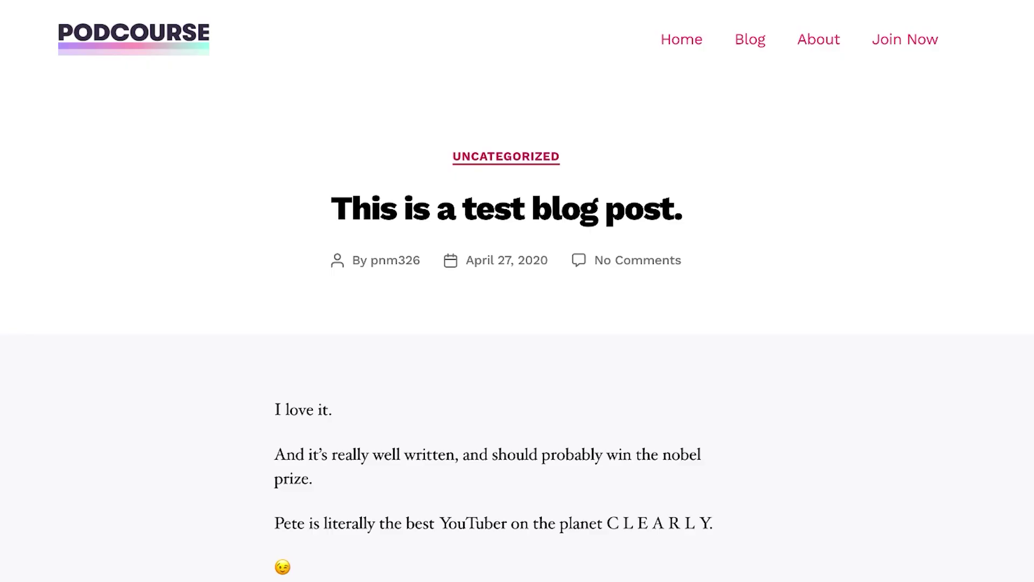
Review the process notes and highlight the word Create in the process list
scroll(517, 291, down, 12)
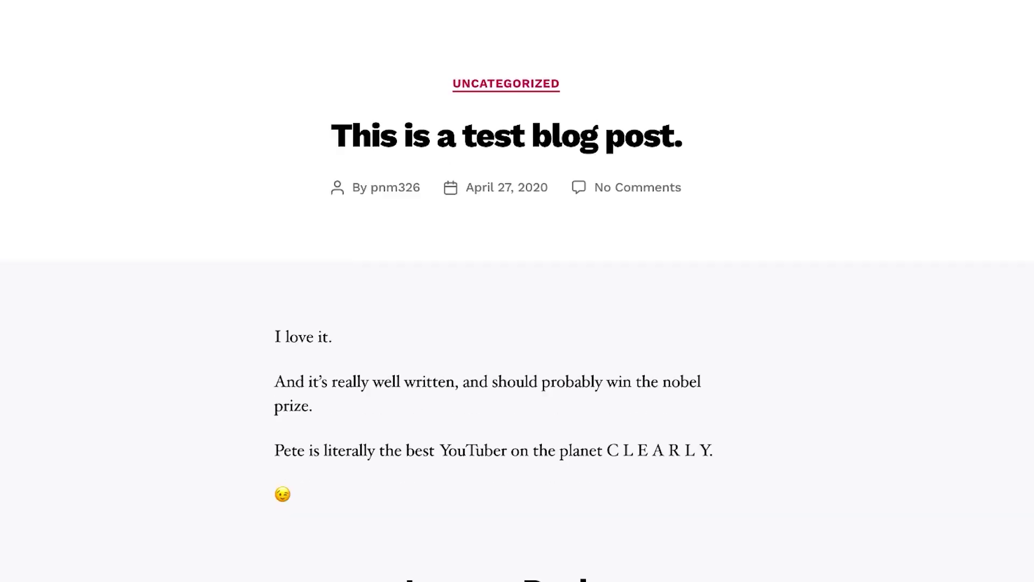
scroll(517, 291, down, 7)
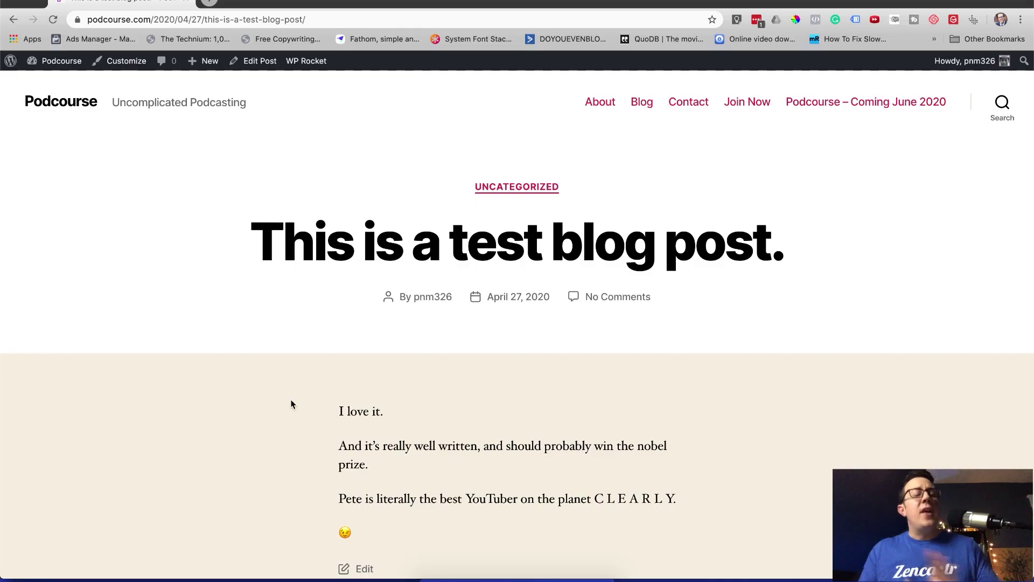
scroll(327, 328, down, 1)
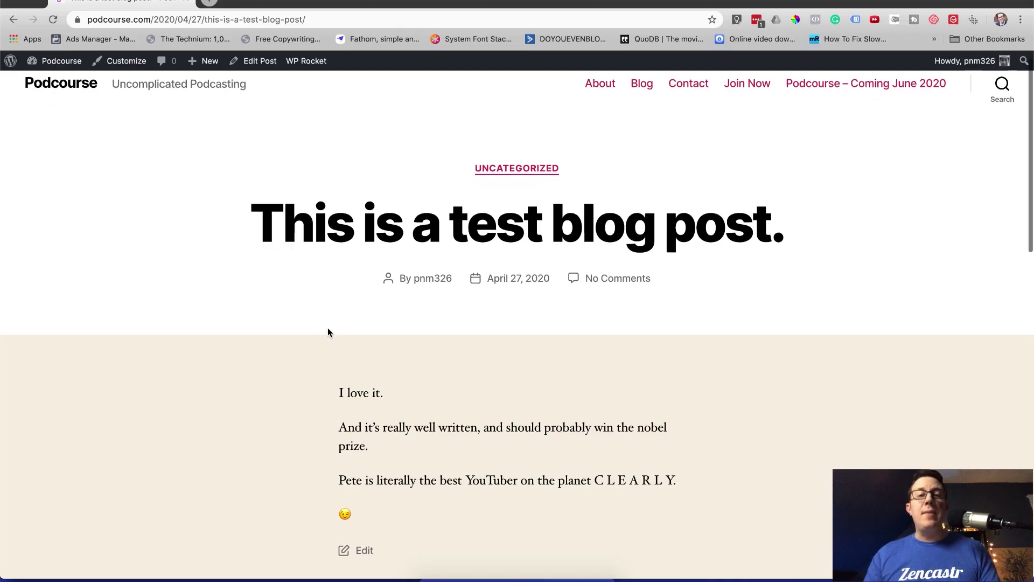
scroll(327, 327, up, 1)
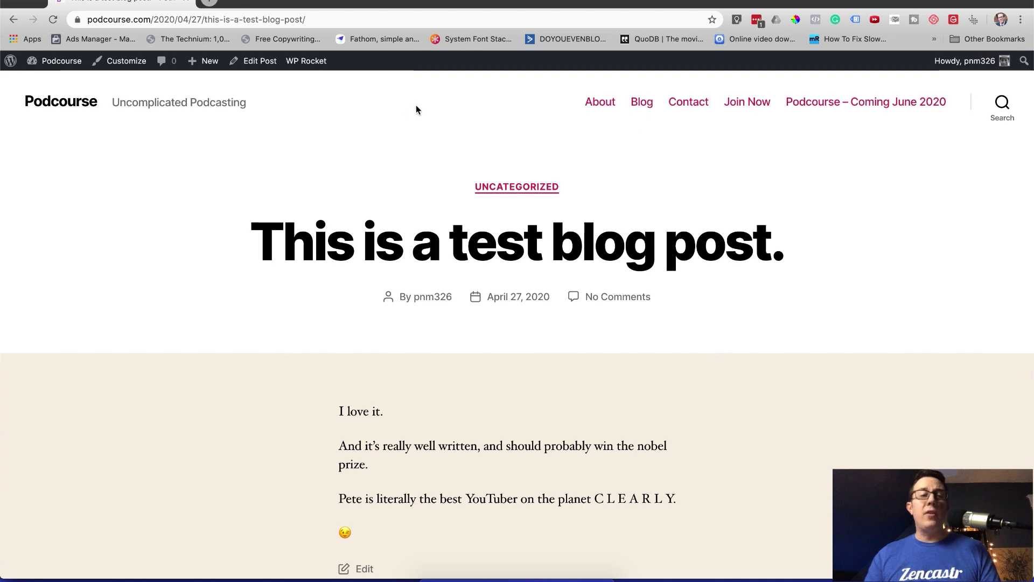
scroll(399, 109, down, 15)
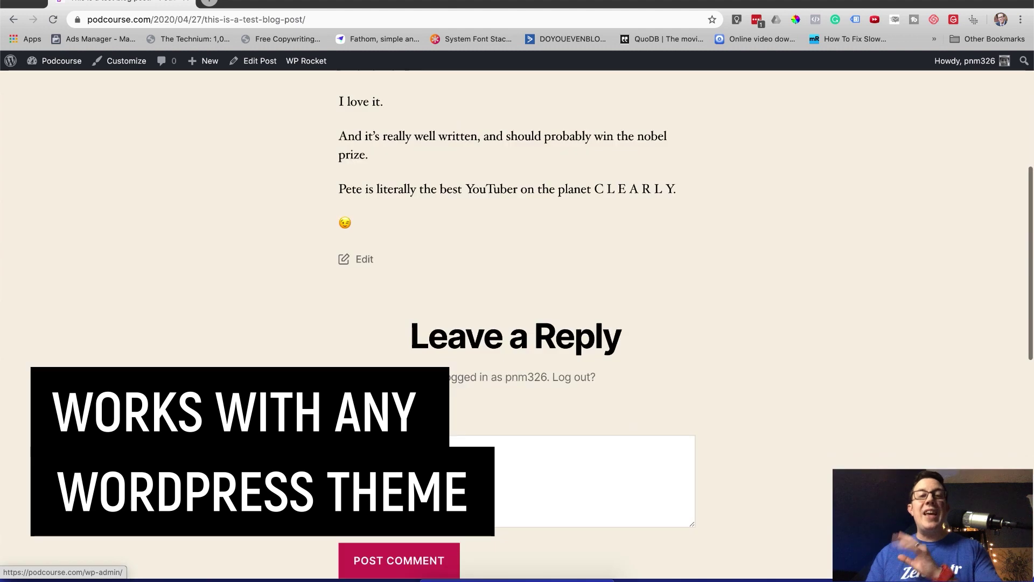
scroll(517, 269, up, 6)
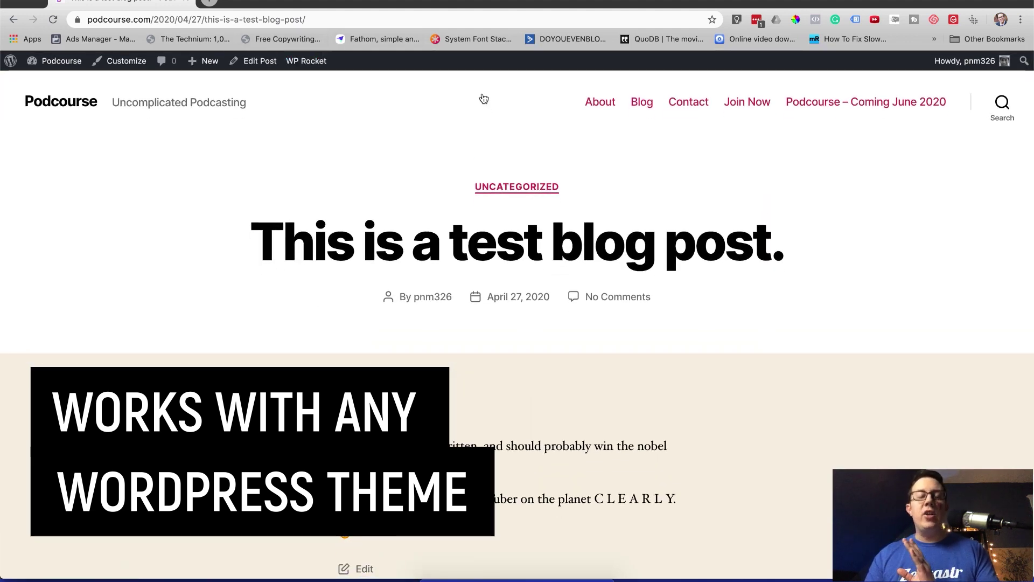
scroll(447, 93, down, 15)
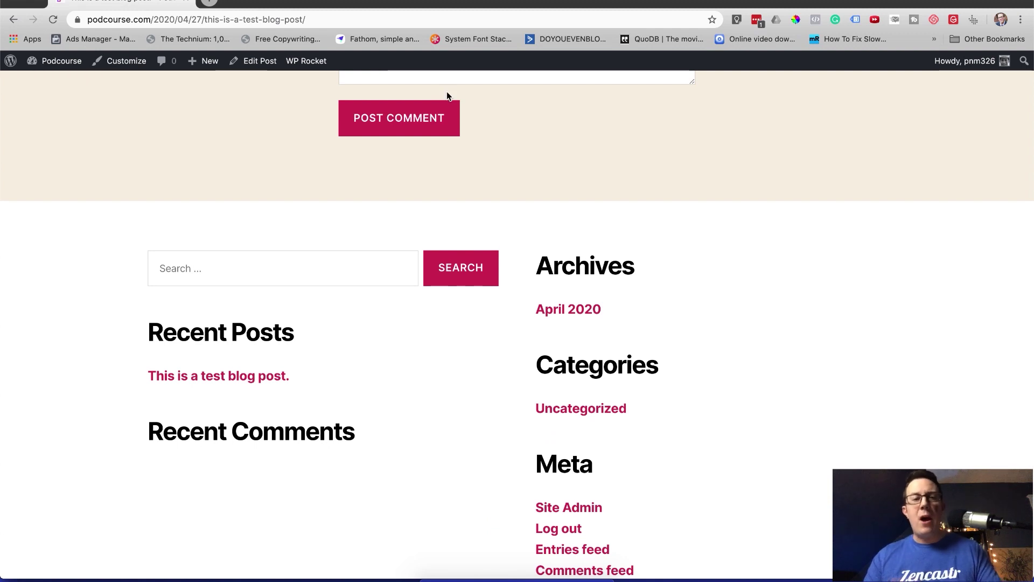
key(super+Tab)
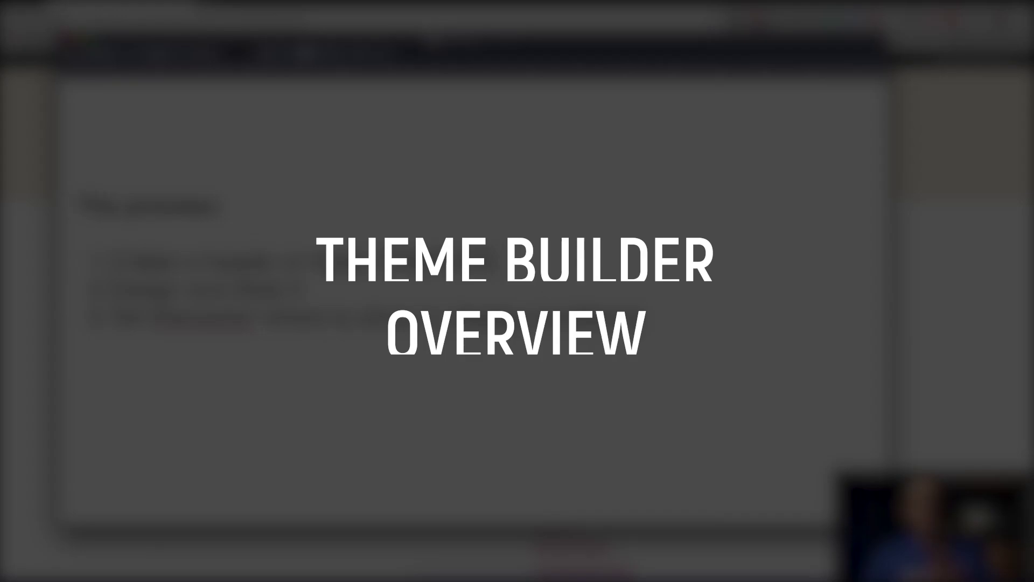
double_click(144, 261)
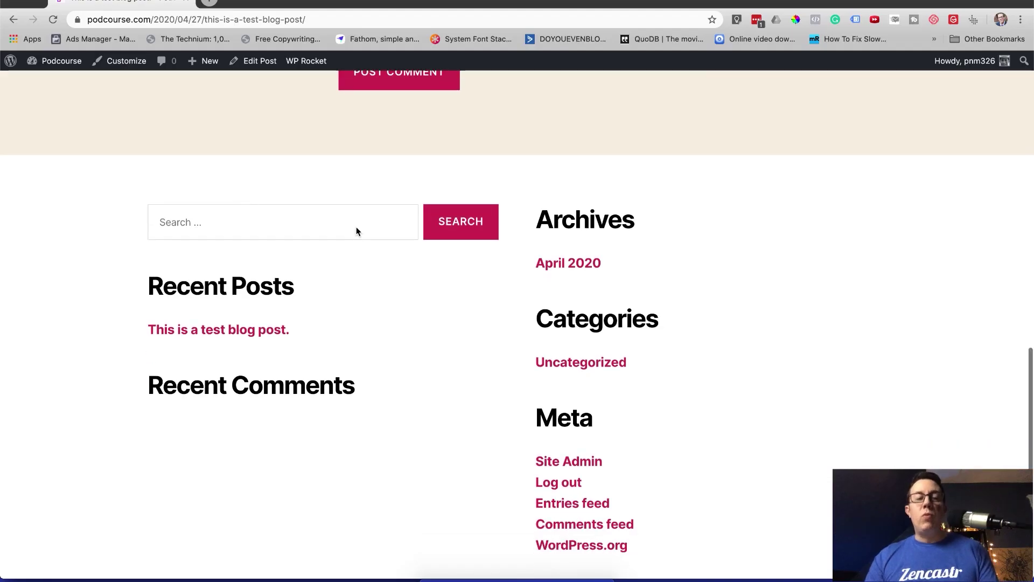
Open the Elementor Saved Templates list from the Templates menu
scroll(325, 362, up, 10)
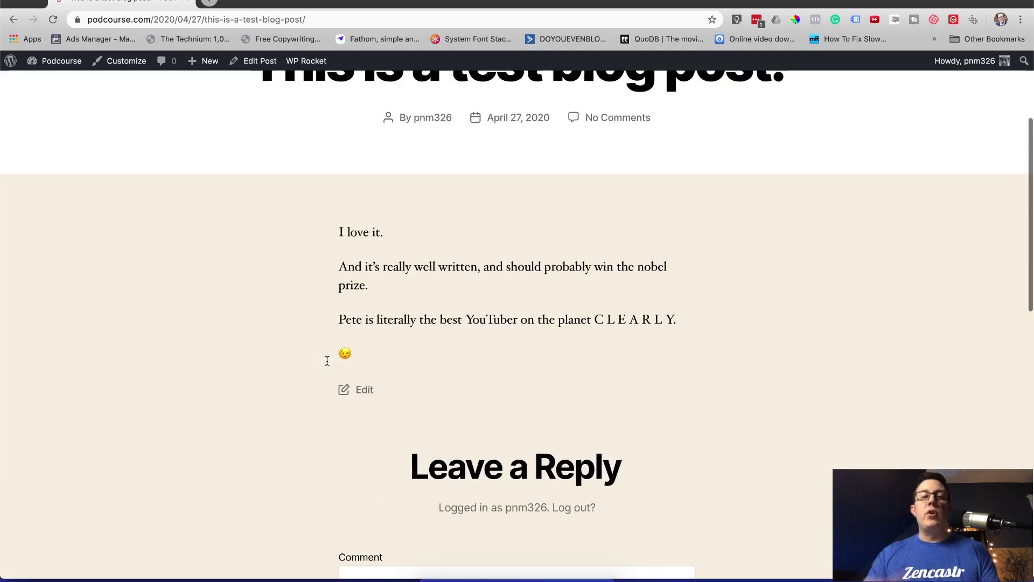
scroll(327, 360, up, 4)
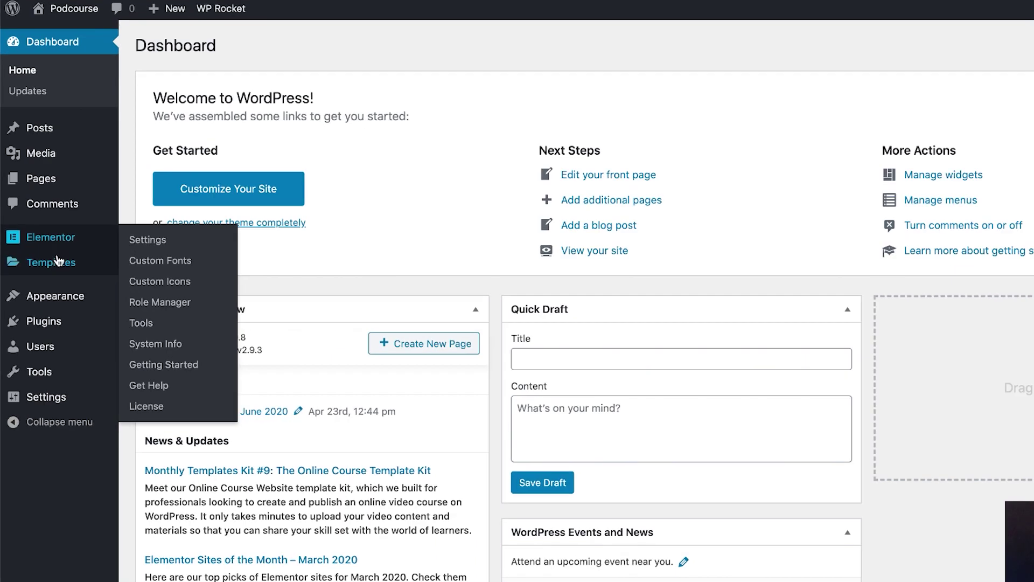
mouse_move(58, 261)
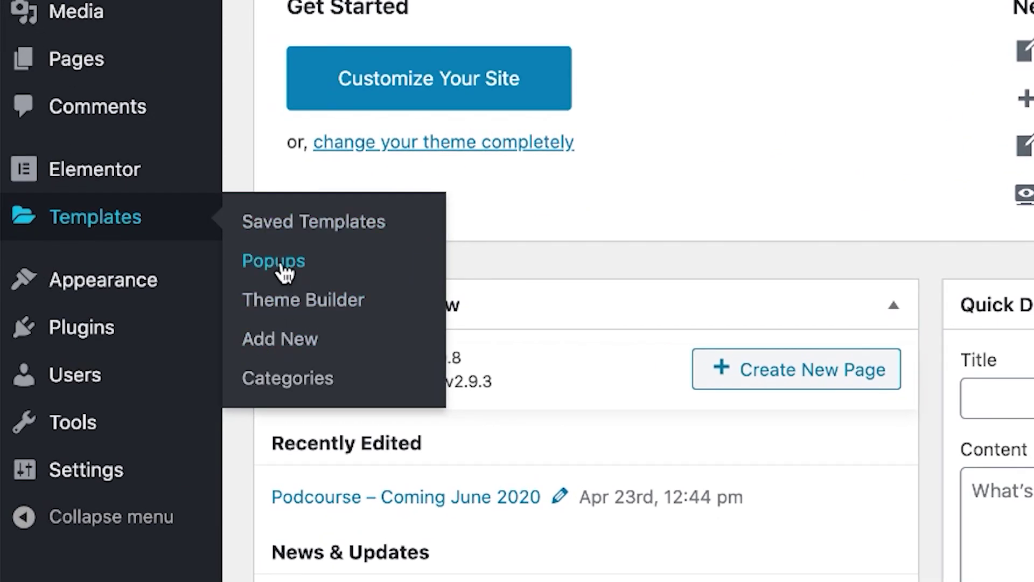
click(293, 230)
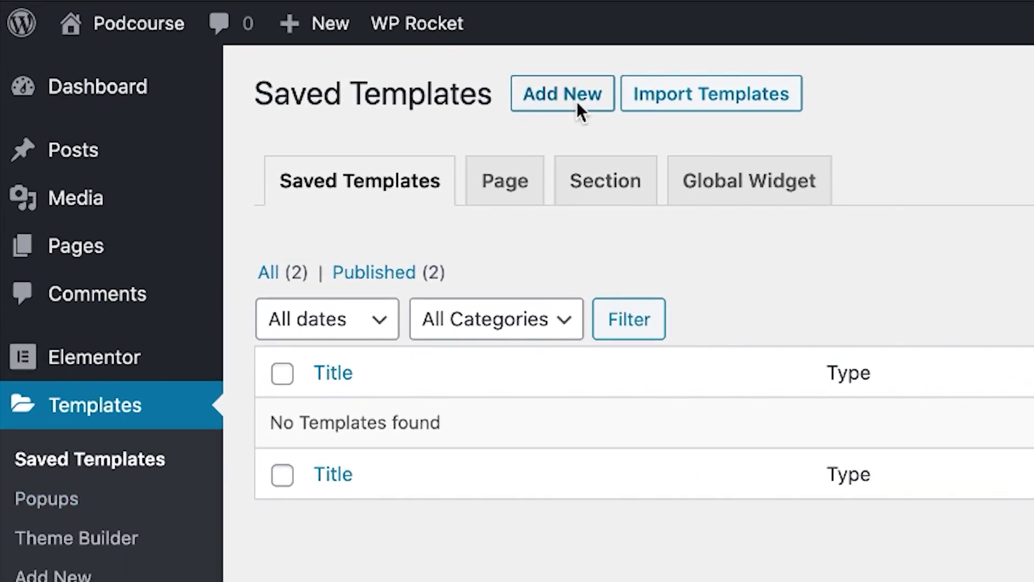
Create a new Header-type template named 'Test header' and open it in the editor
click(576, 99)
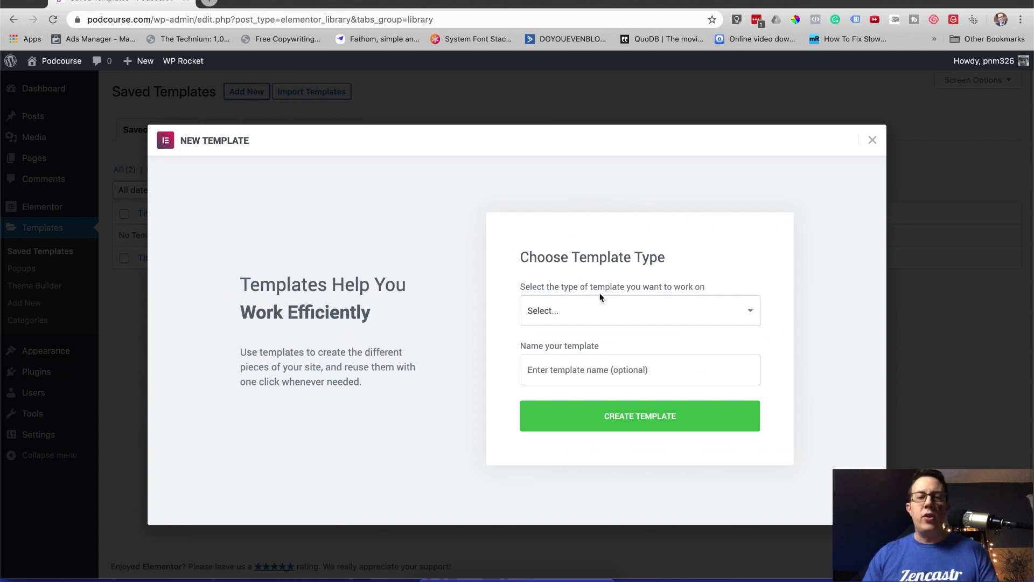
click(603, 300)
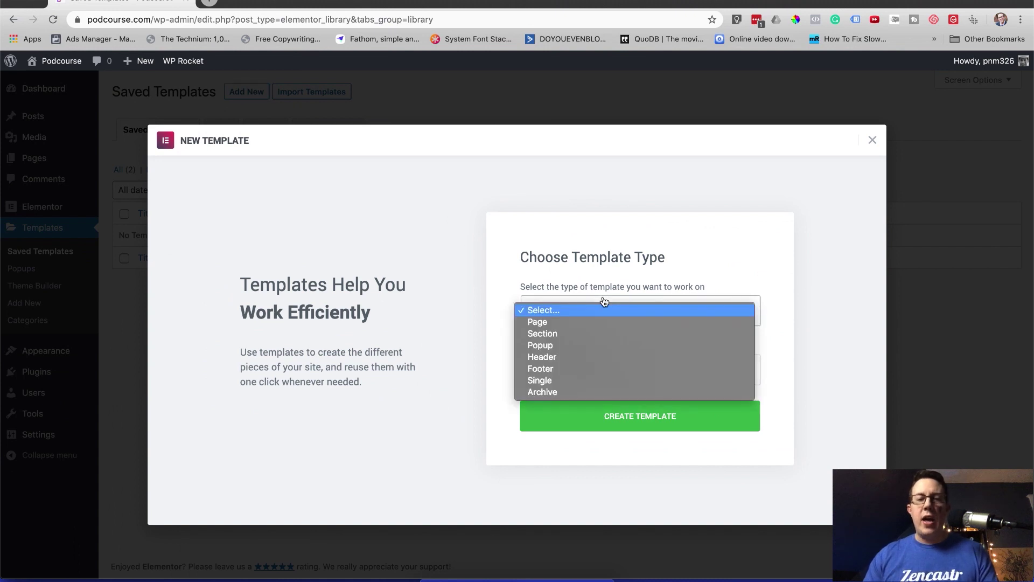
click(560, 356)
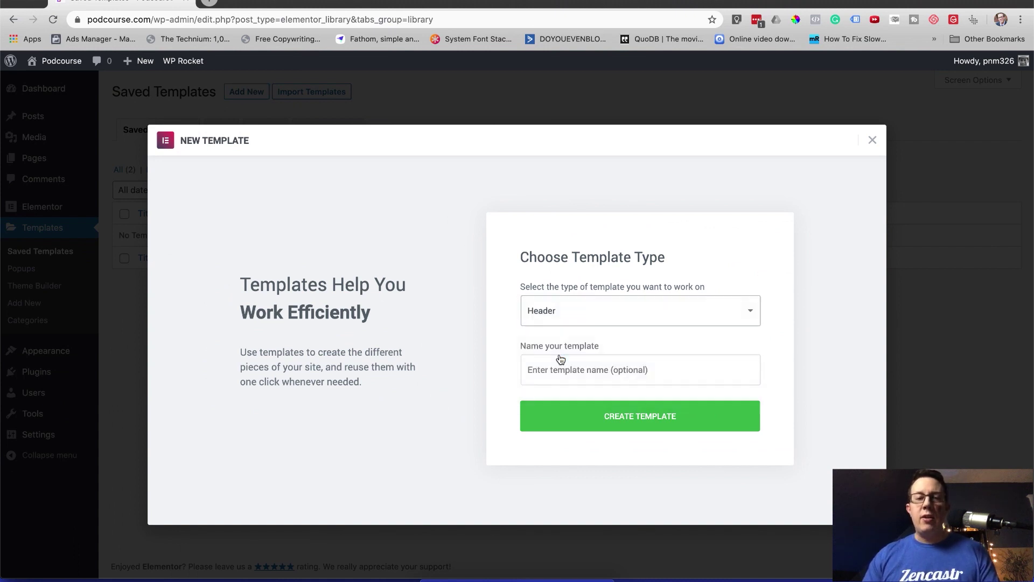
click(612, 374)
text(Test header)
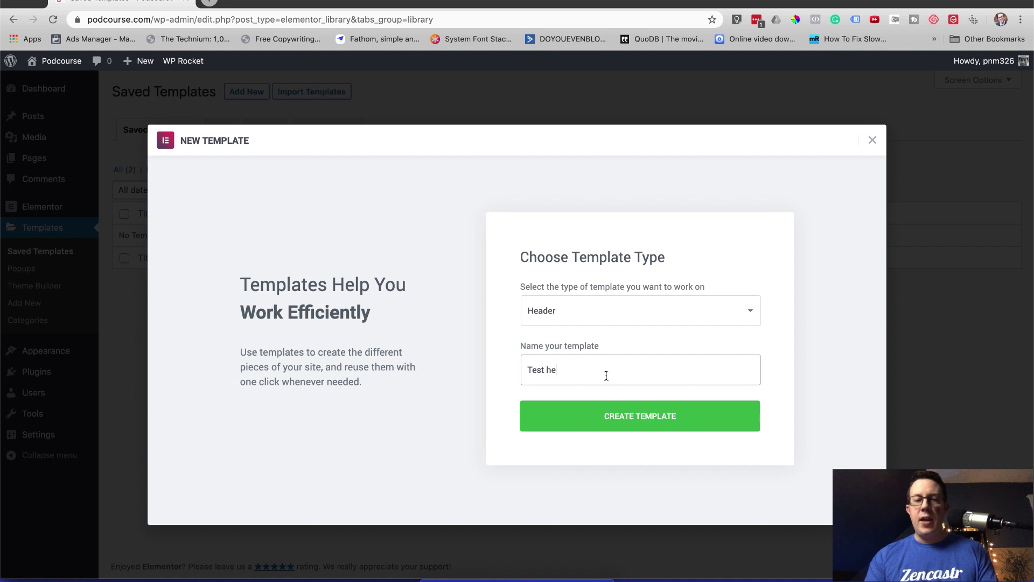
click(645, 417)
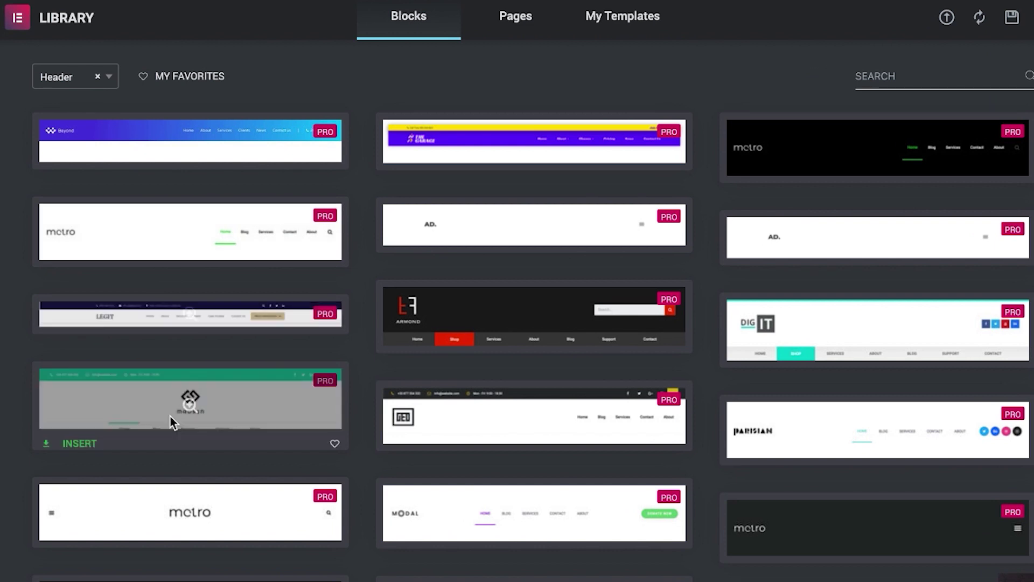
scroll(189, 434, down, 3)
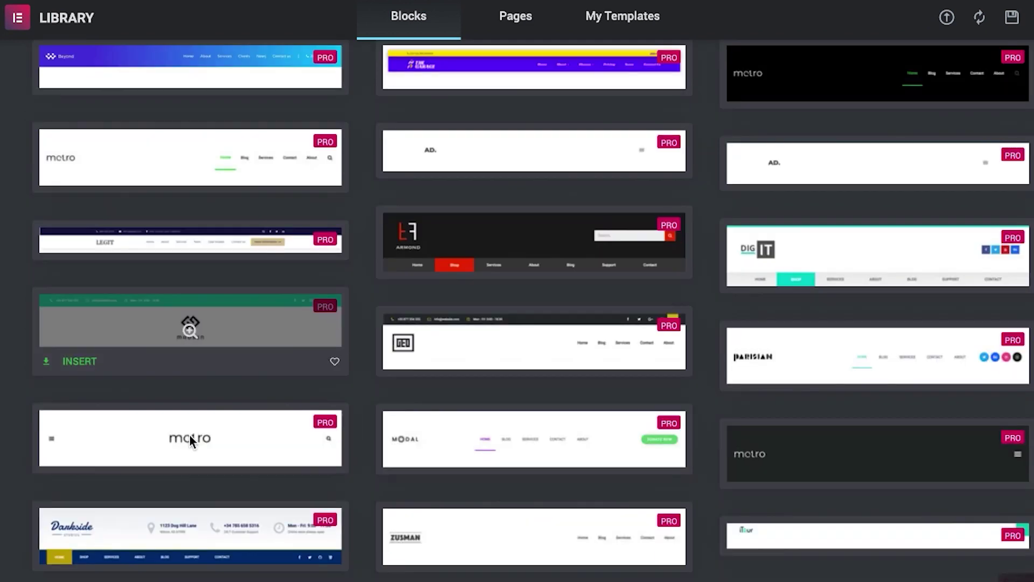
scroll(540, 332, down, 1)
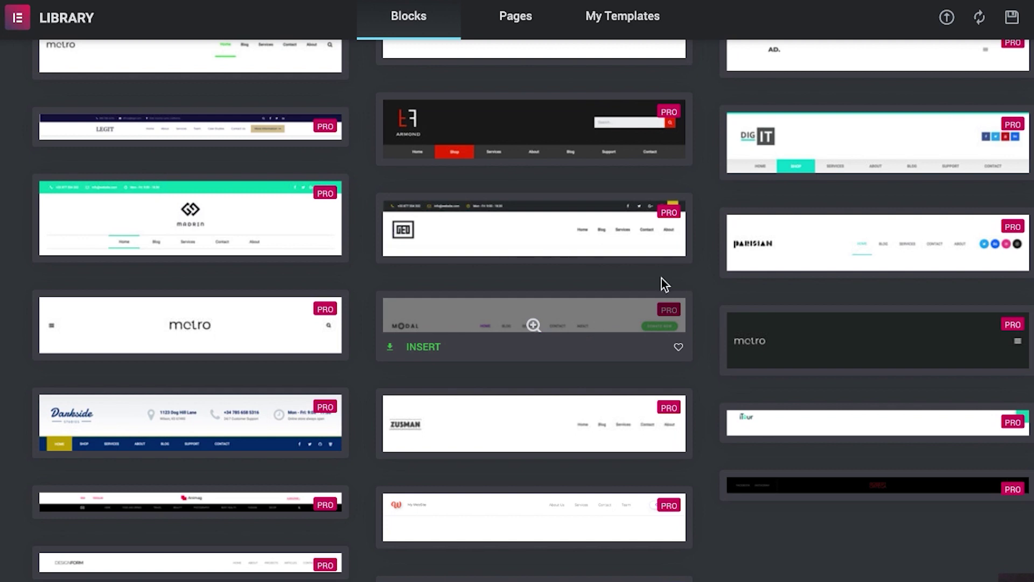
scroll(900, 135, up, 1)
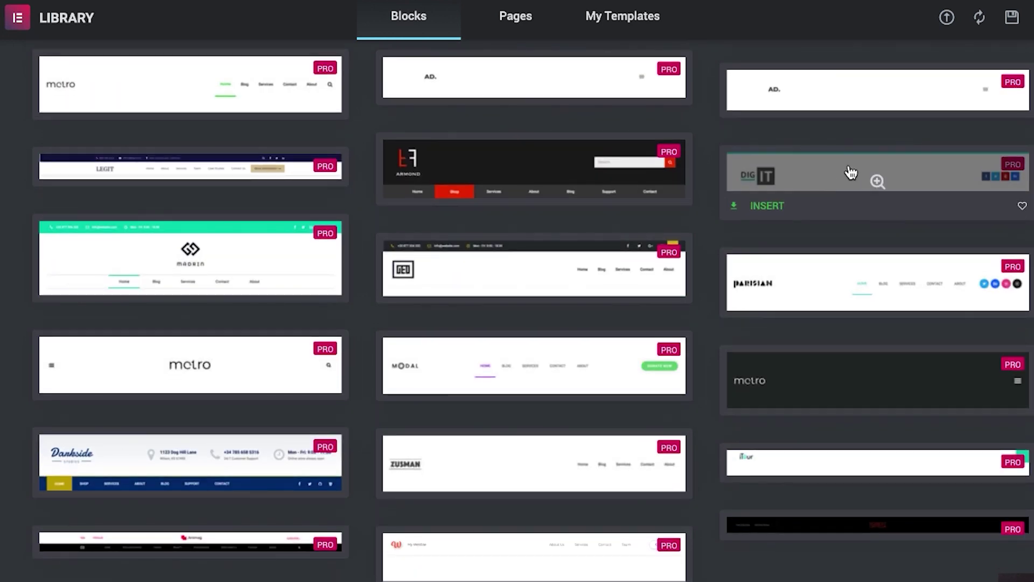
click(767, 206)
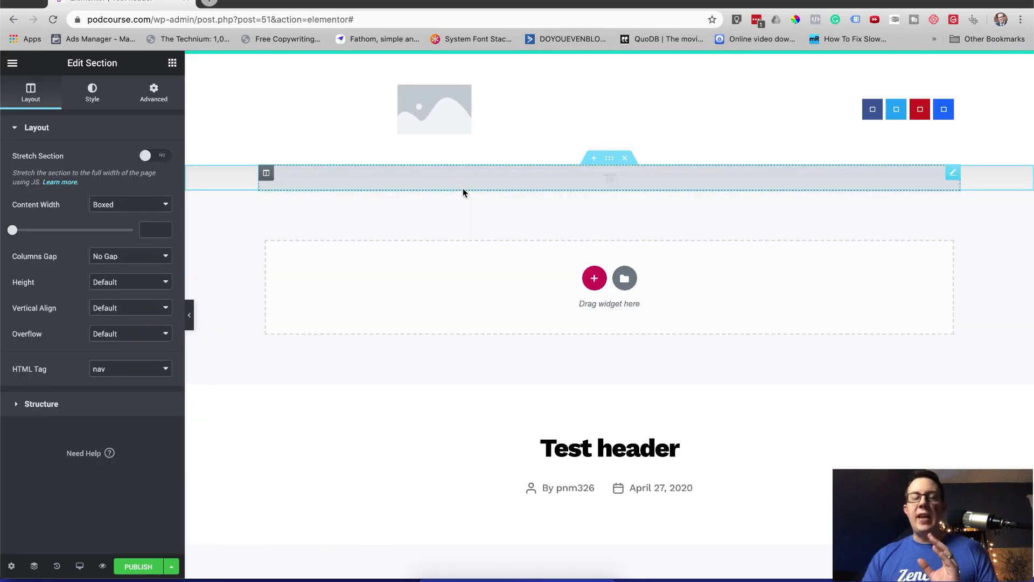
Preview the DIG IT header on mobile, return to desktop, and select the logo widget
click(79, 565)
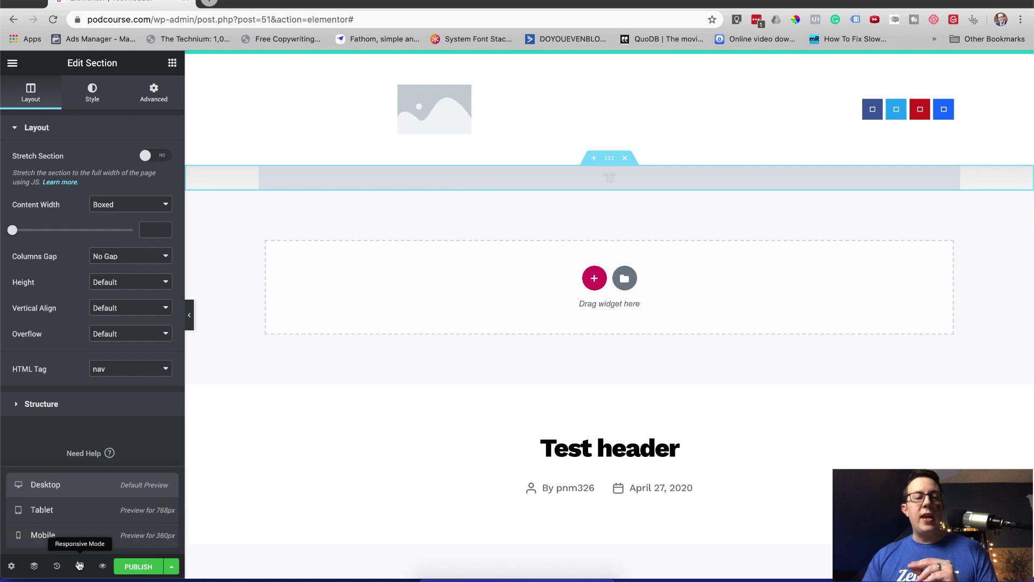
click(51, 537)
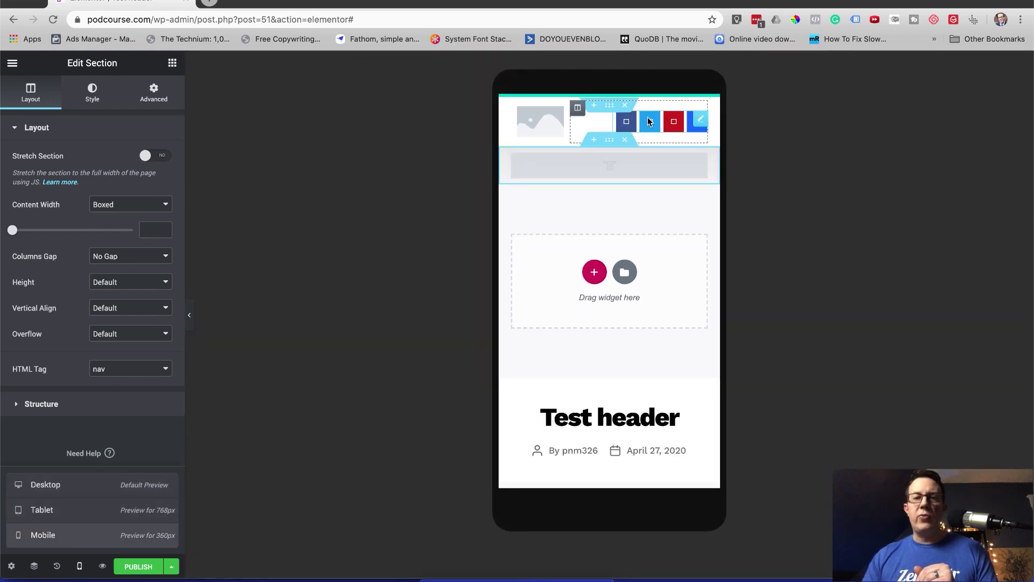
click(79, 484)
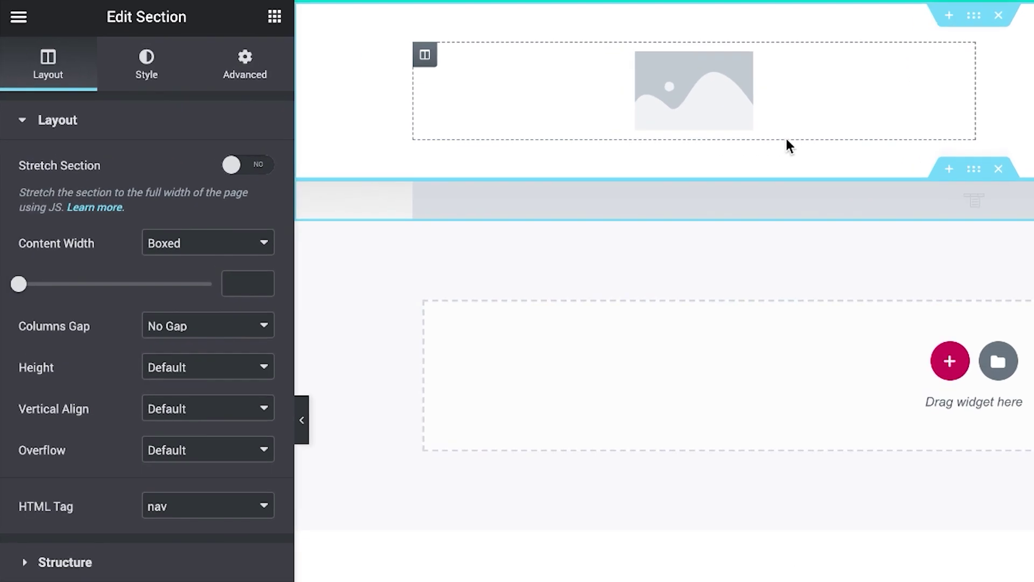
click(740, 120)
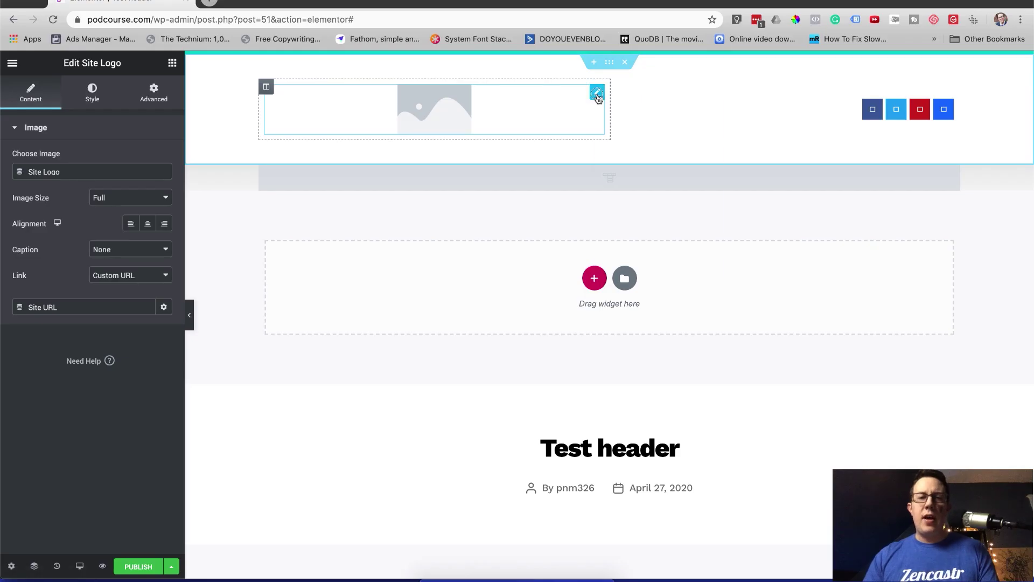
Replace the Site Logo widget with an Image widget showing the PODCOURSE logo
right_click(597, 96)
click(646, 268)
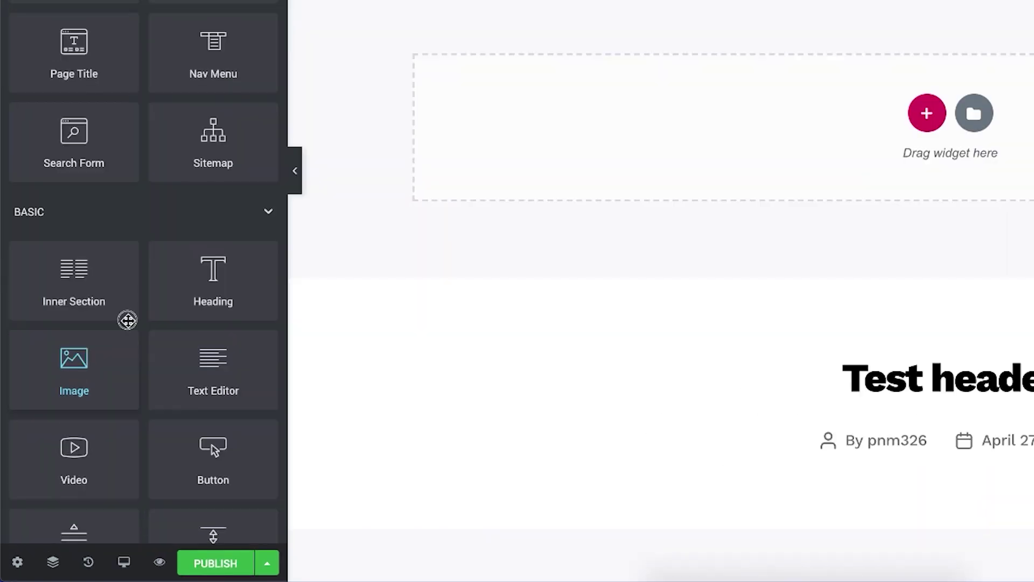
drag(81, 420, 138, 495)
drag(214, 453, 569, 0)
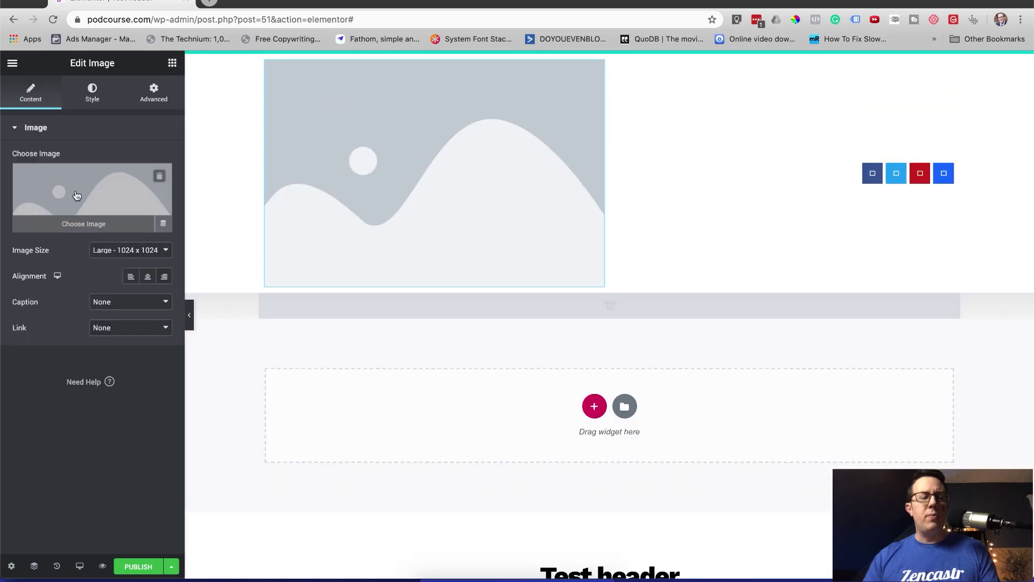
click(118, 0)
click(334, 206)
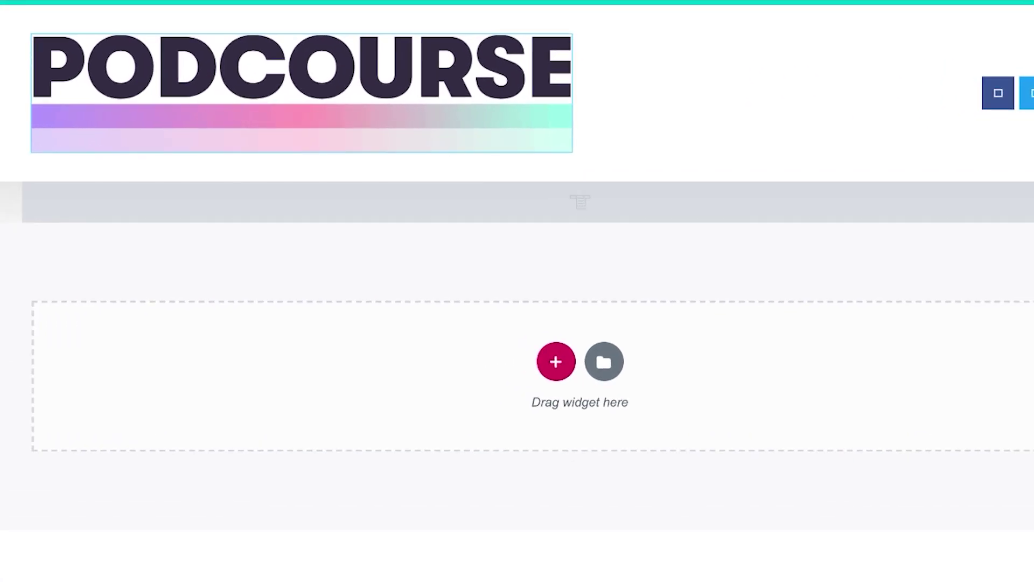
Narrow the logo column to about 19% width and search widgets for 'men'
drag(584, 102, 229, 92)
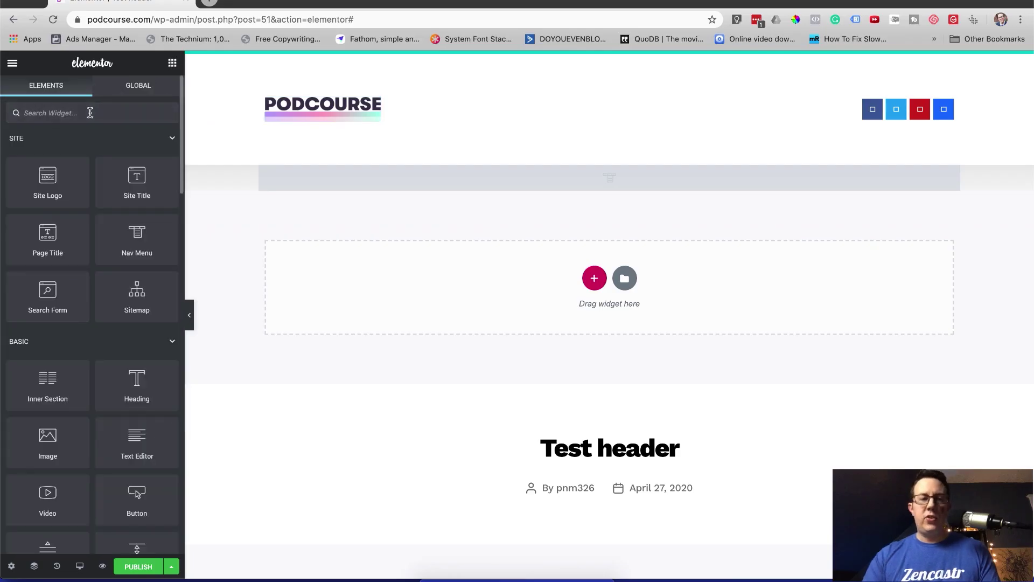
click(90, 113)
text(men)
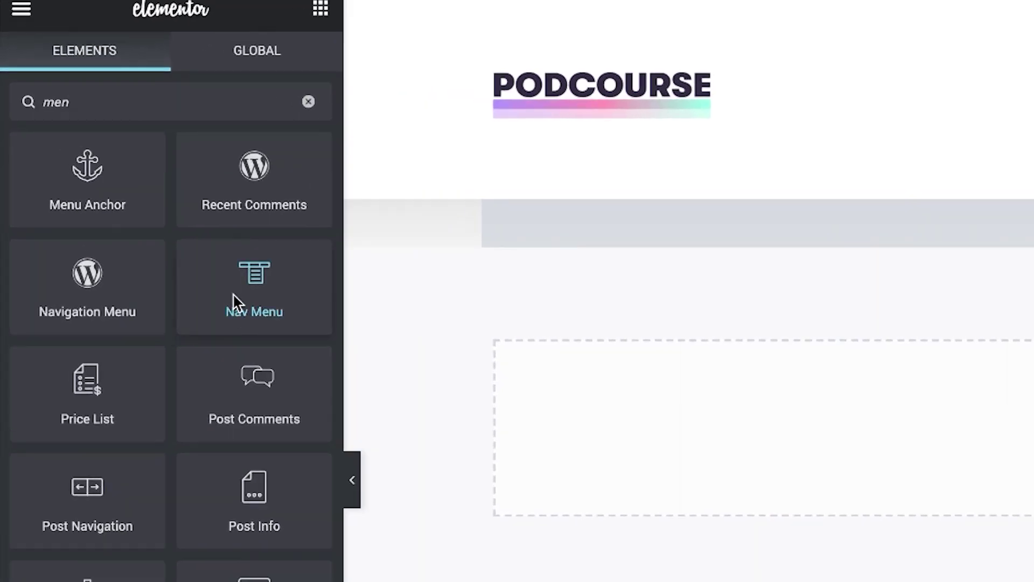
Add a Nav Menu widget using Main menu, aligned right beside the logo
drag(236, 289, 865, 113)
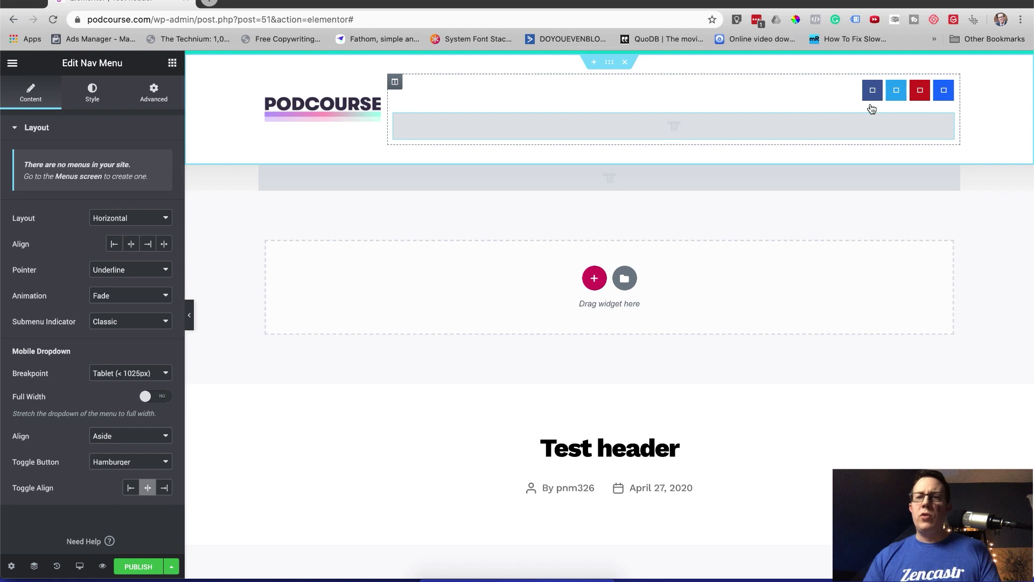
right_click(944, 90)
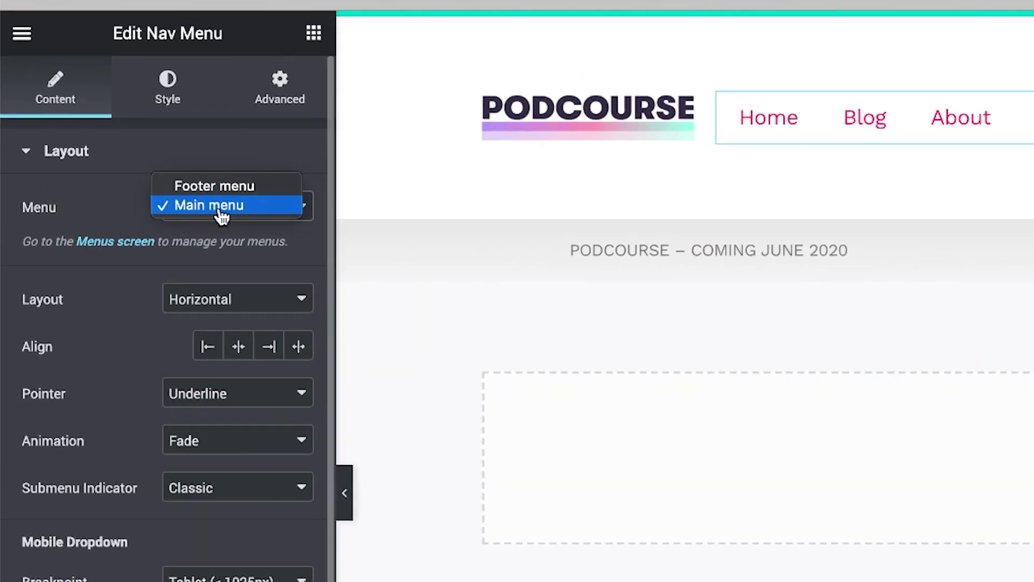
click(221, 210)
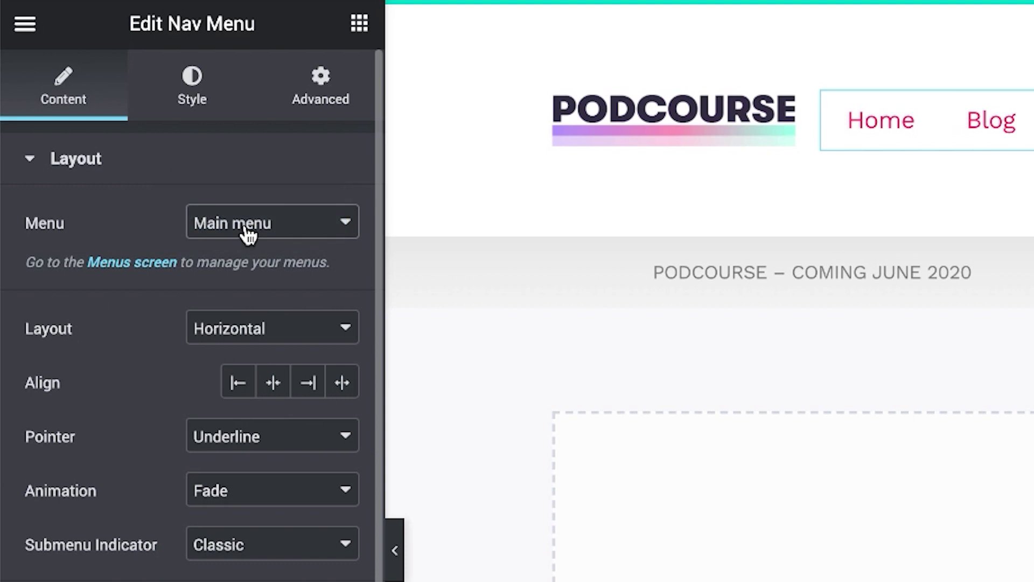
click(308, 382)
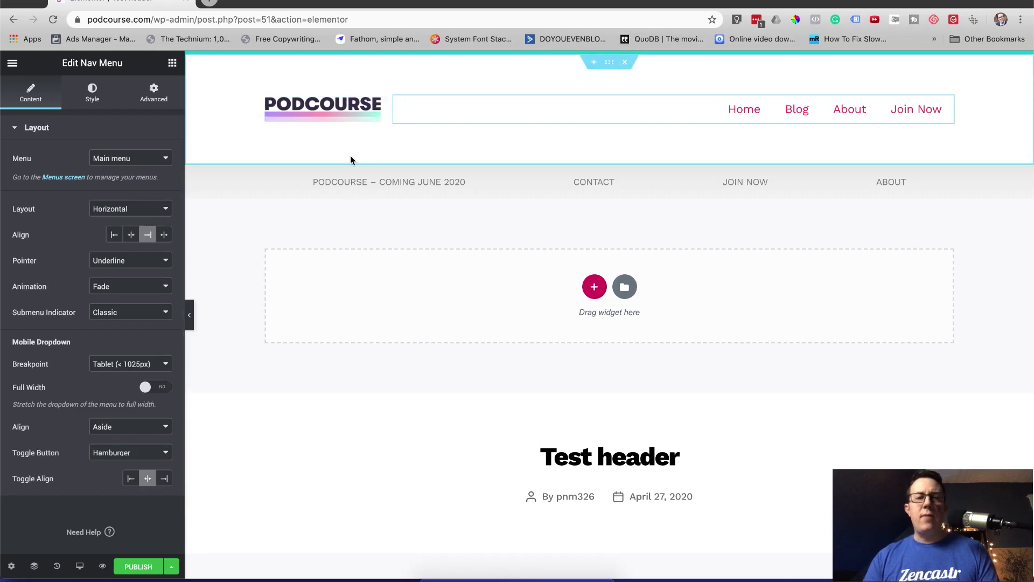
click(610, 63)
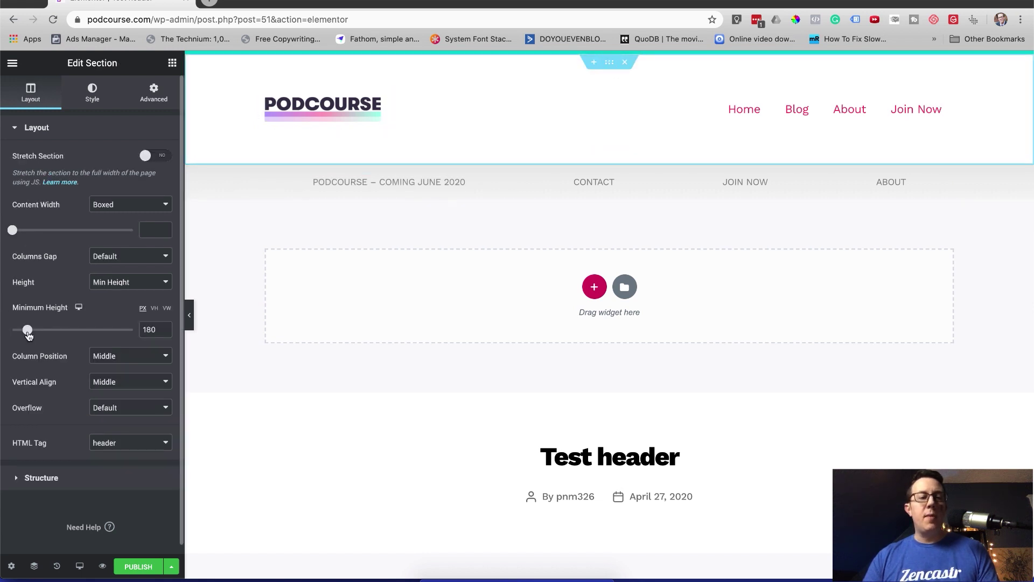
Lower the header section's minimum height, then test the mobile hamburger menu open and closed
mouse_move(28, 332)
mouse_down()
mouse_move(45, 332)
mouse_move(10, 332)
mouse_move(22, 334)
mouse_up()
click(81, 563)
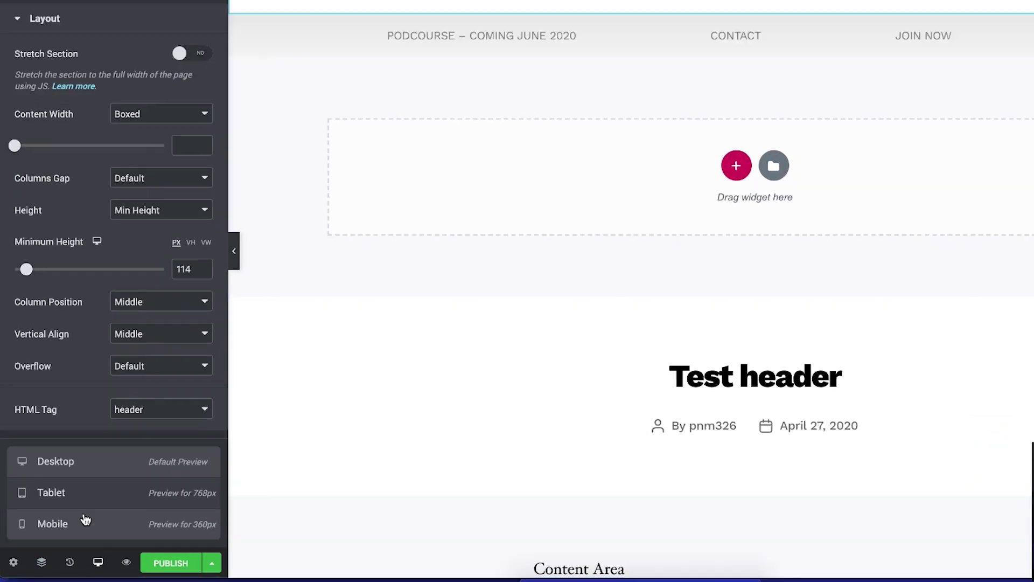
click(63, 534)
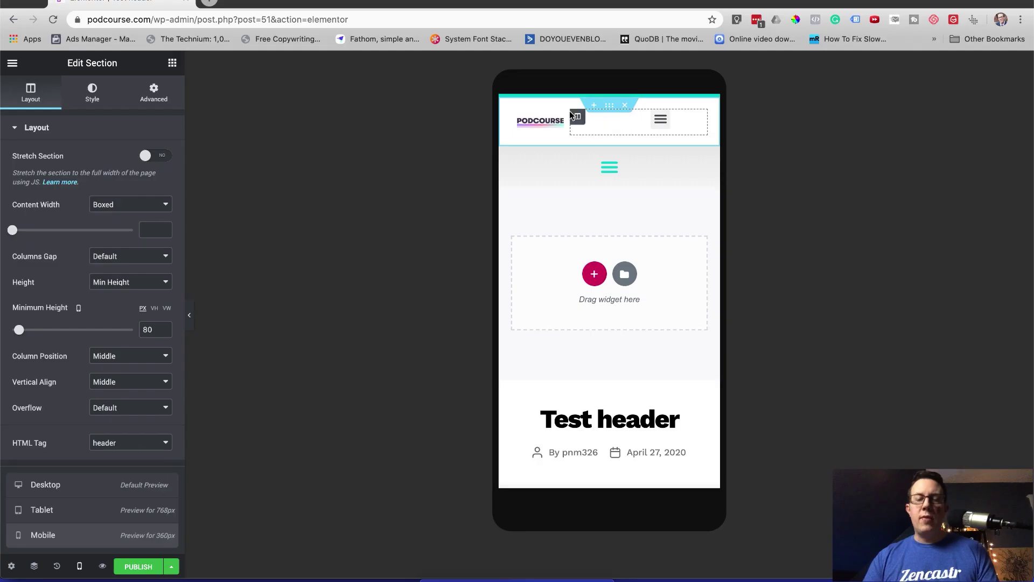
click(657, 124)
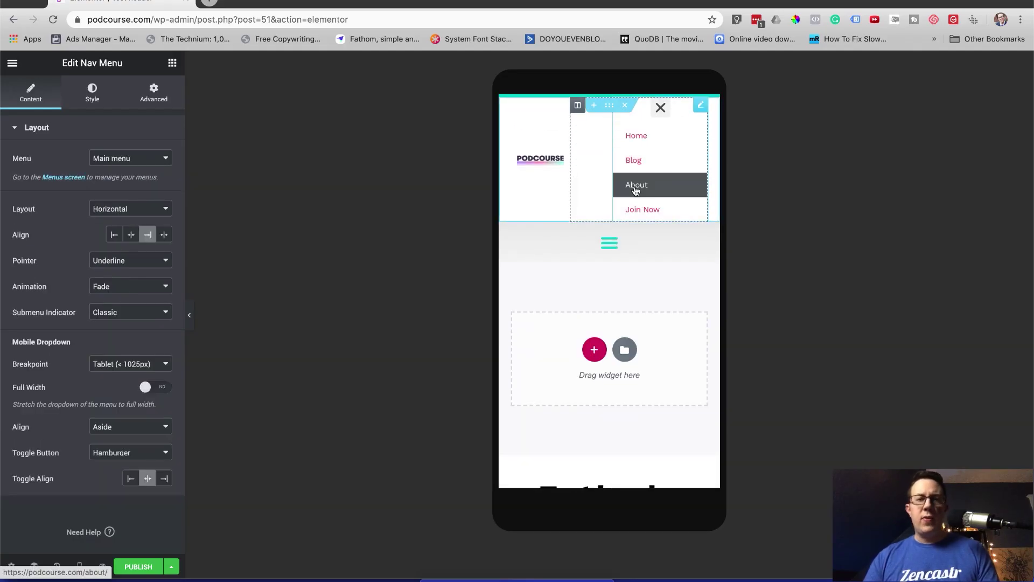
click(660, 108)
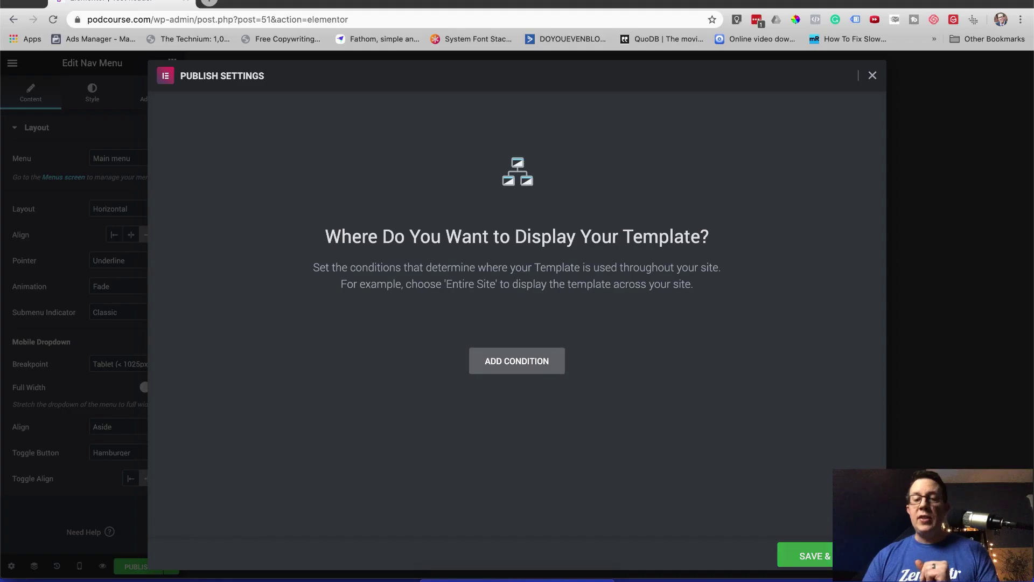
Publish the header template and load podcourse.com in a new tab
click(805, 555)
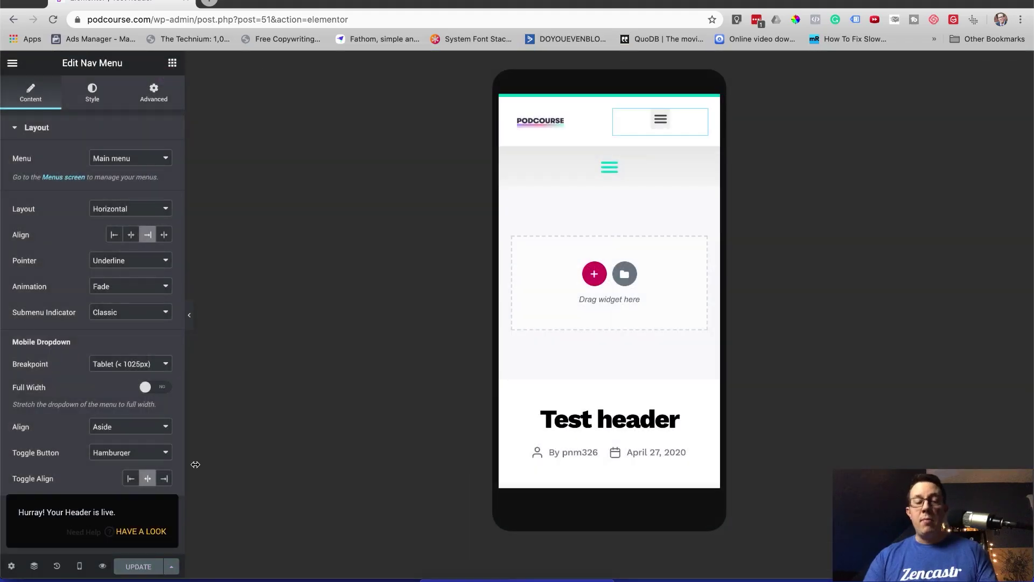
key(super+t)
text(podcourse)
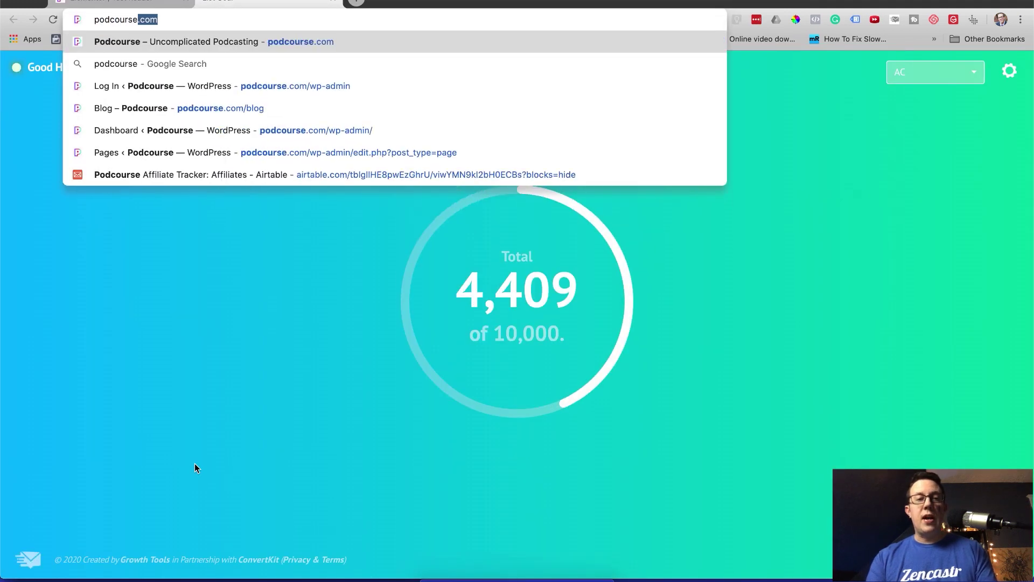
key(Return)
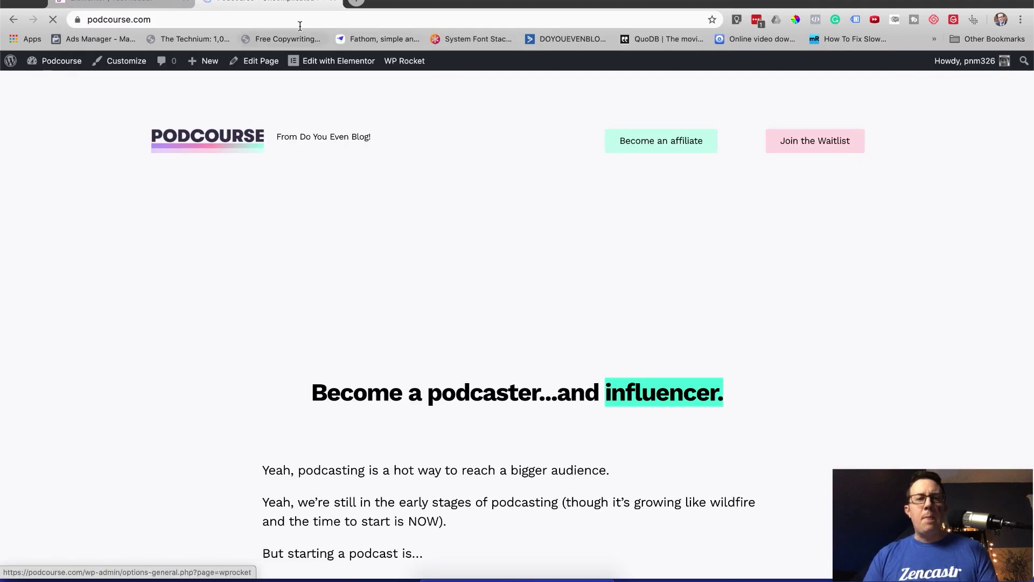
Go to podcourse.com/blog, then return to the editor and bring up the process notes
click(295, 21)
click(295, 21)
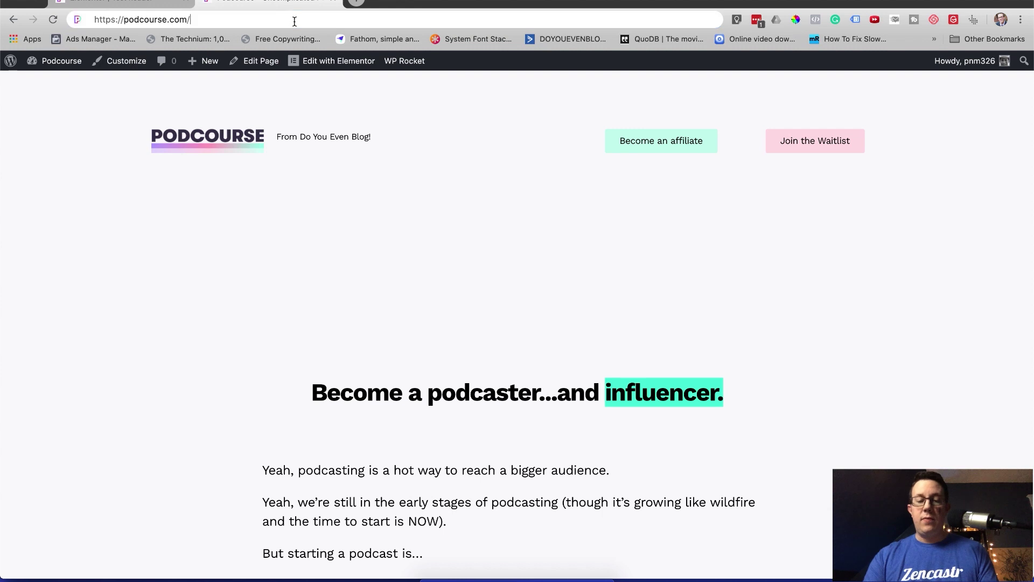
text(blog)
key(Return)
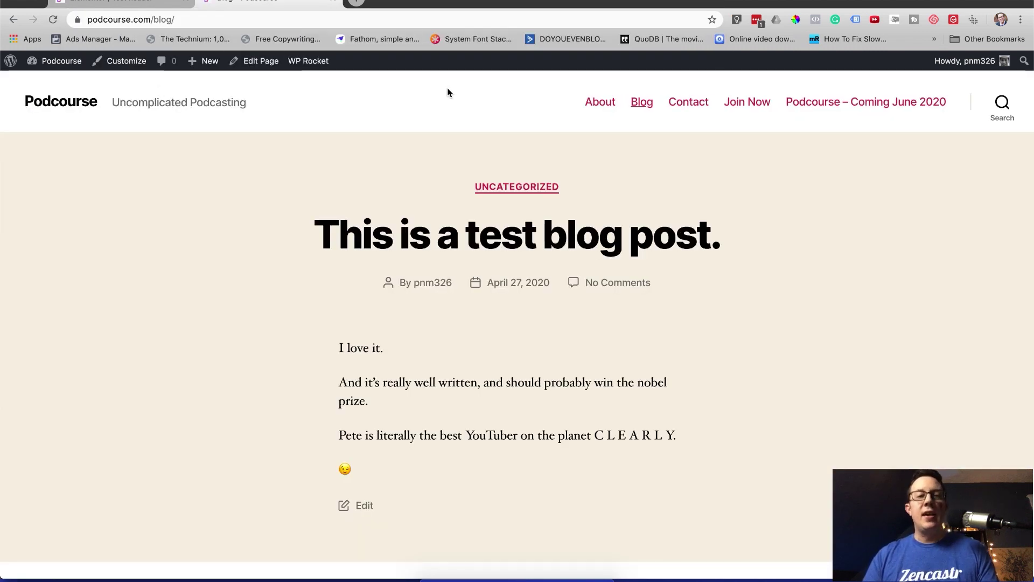
key(ctrl+shift+Tab)
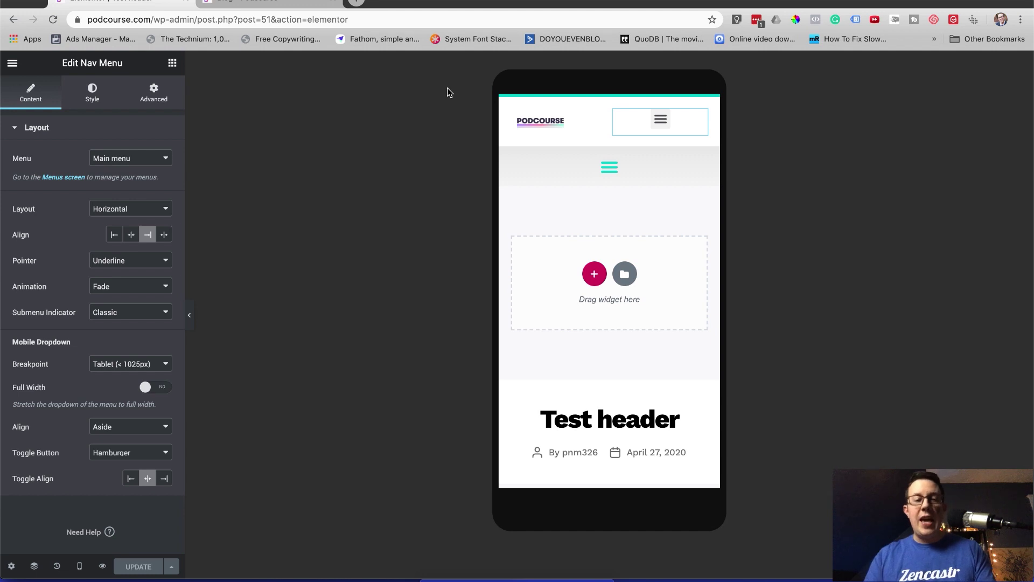
key(super+Tab)
key(super+Tab)
key(super+Tab)
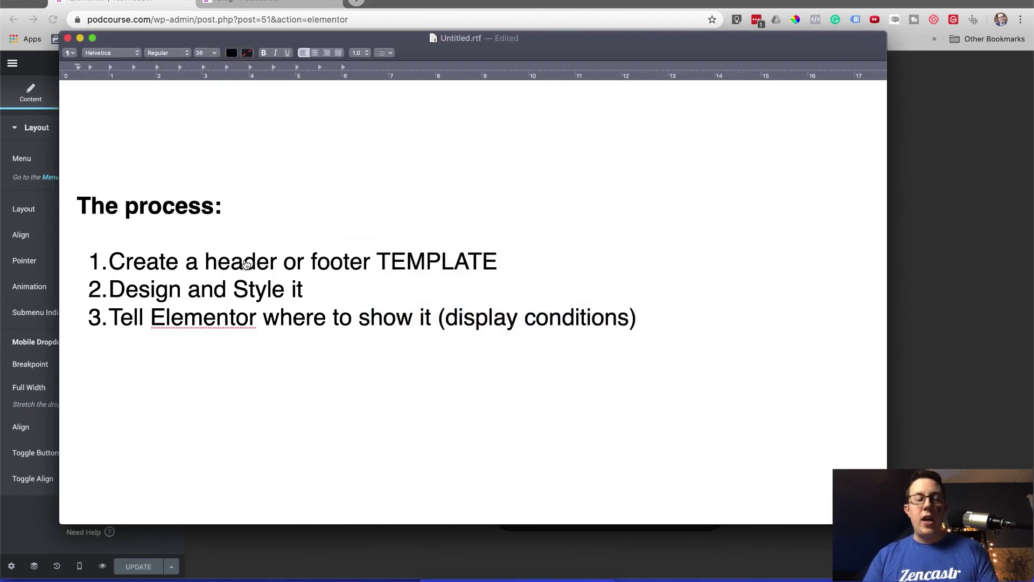
triple_click(245, 264)
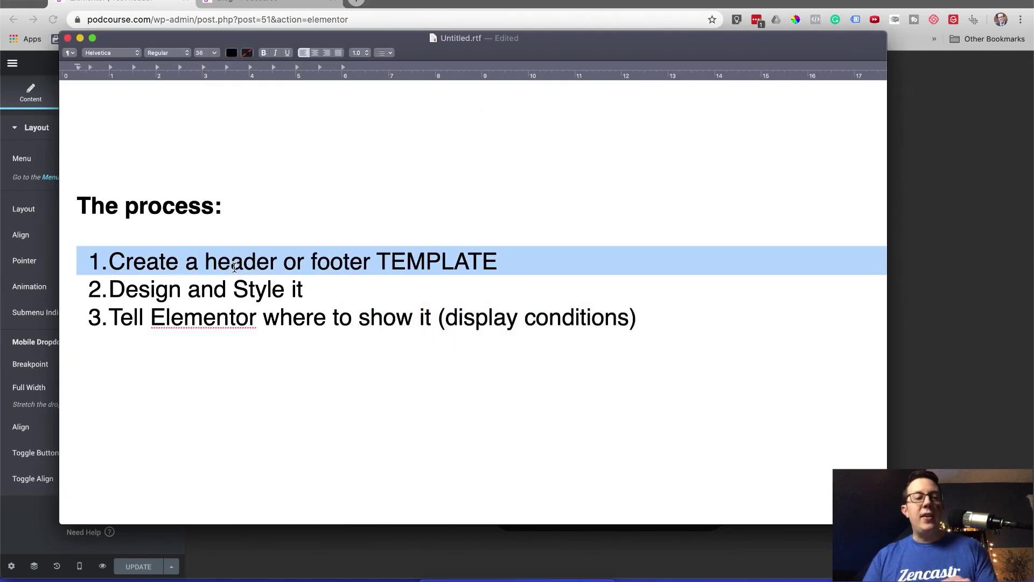
triple_click(182, 290)
triple_click(189, 314)
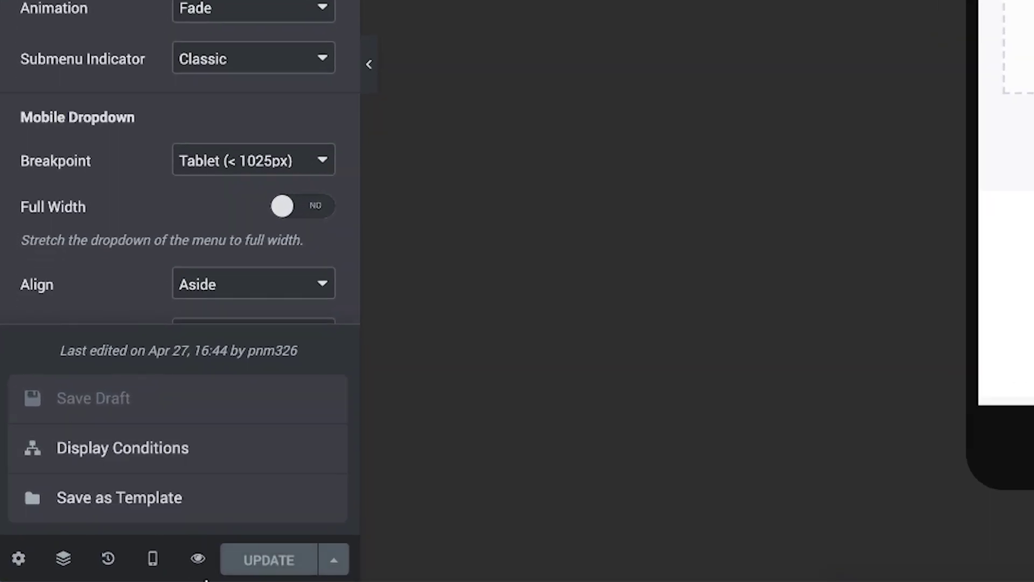
Add an Include Entire Site display condition, save it, and return to the blog tab
click(138, 456)
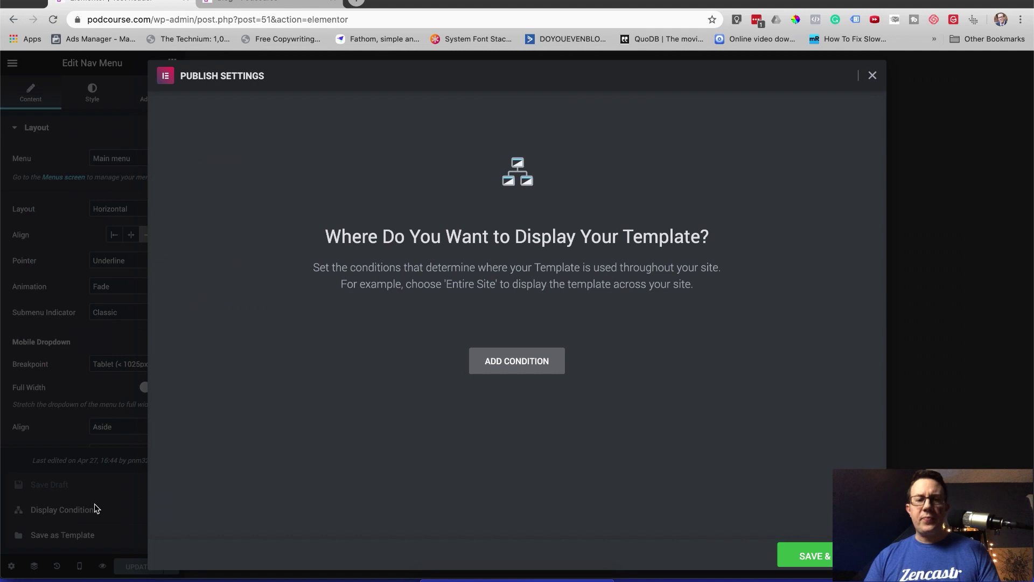
click(524, 362)
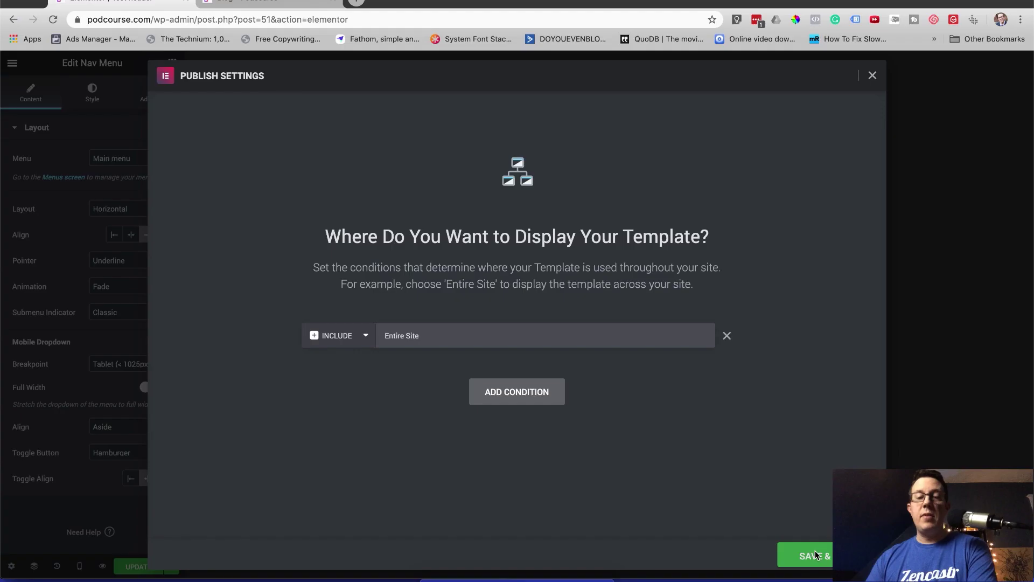
click(803, 553)
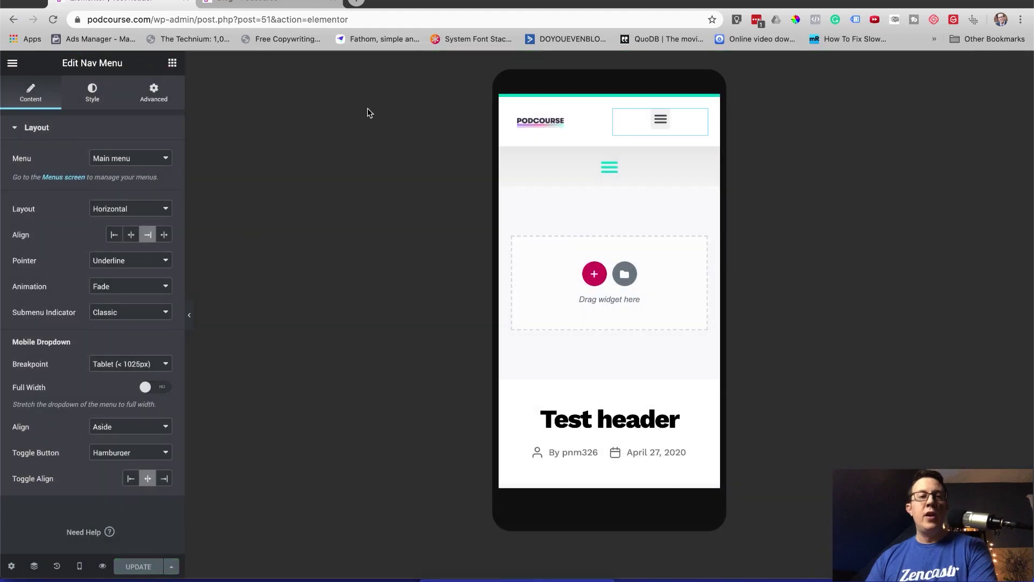
click(267, 1)
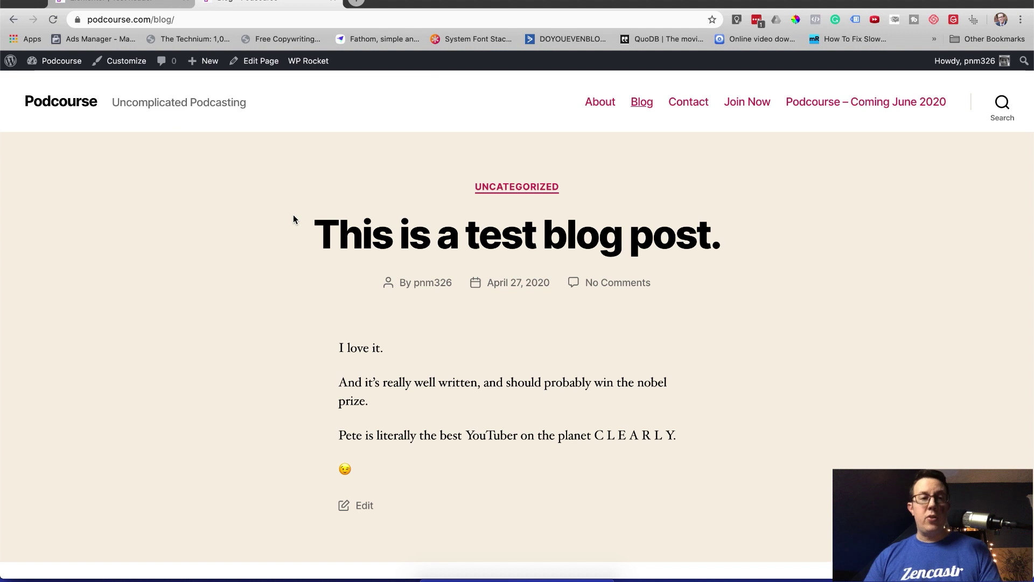
Reload the blog page to see the new PODCOURSE header
key(super+r)
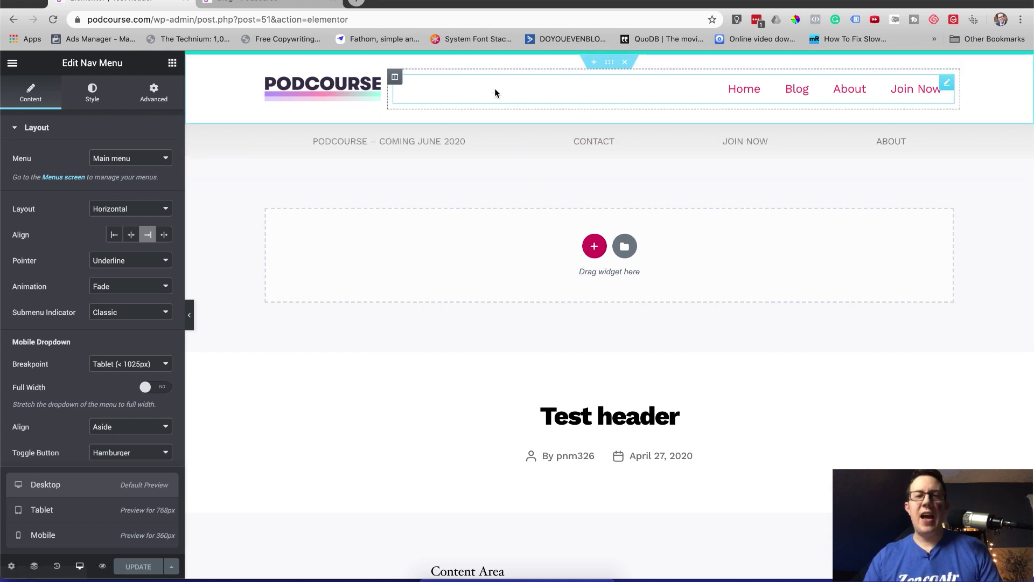
Delete the grey secondary menu section below the header
click(623, 119)
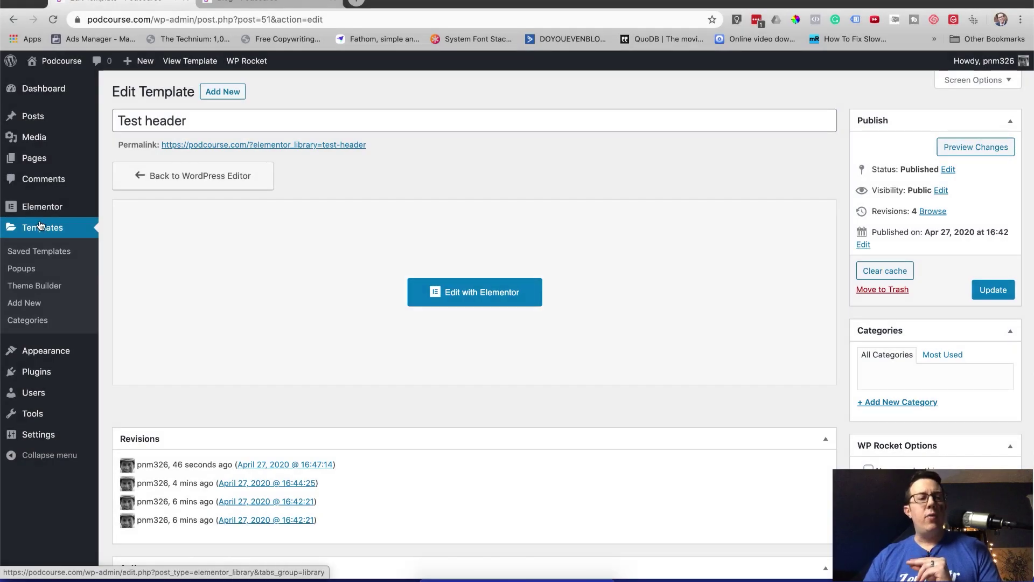
Show the Theme Builder's Header templates, with Test header on Entire Site, and start a new template
click(39, 227)
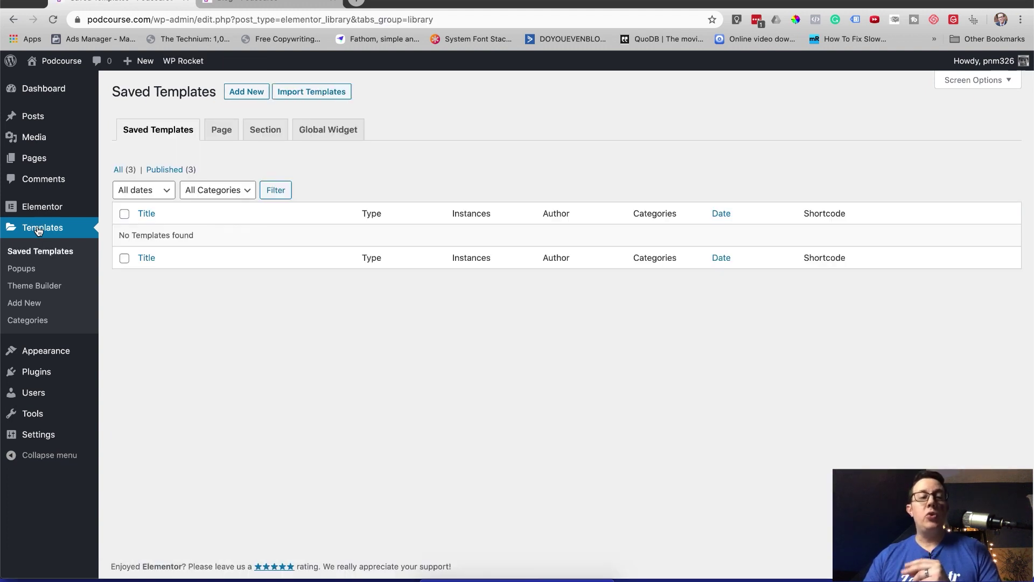
click(24, 285)
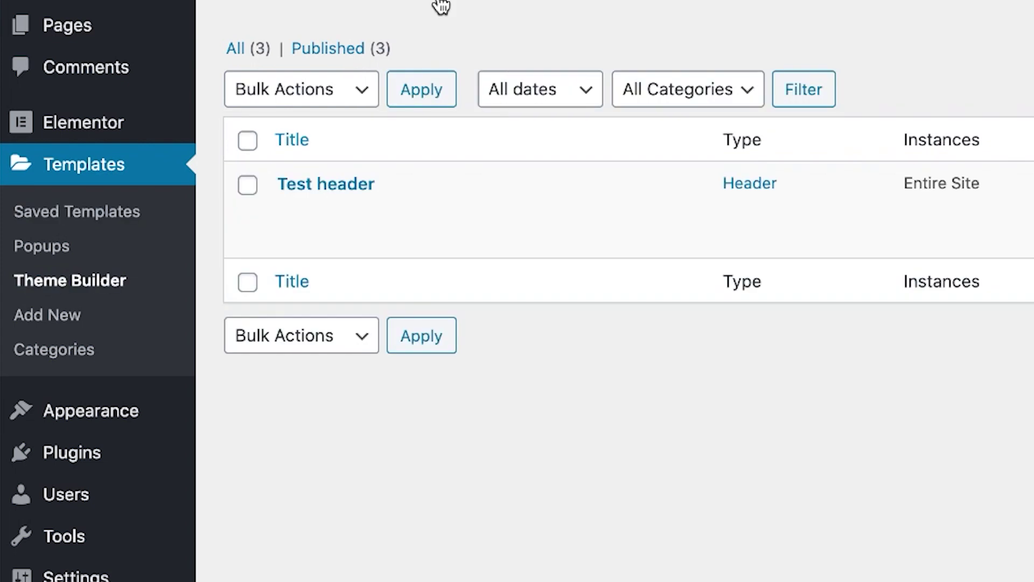
mouse_move(264, 212)
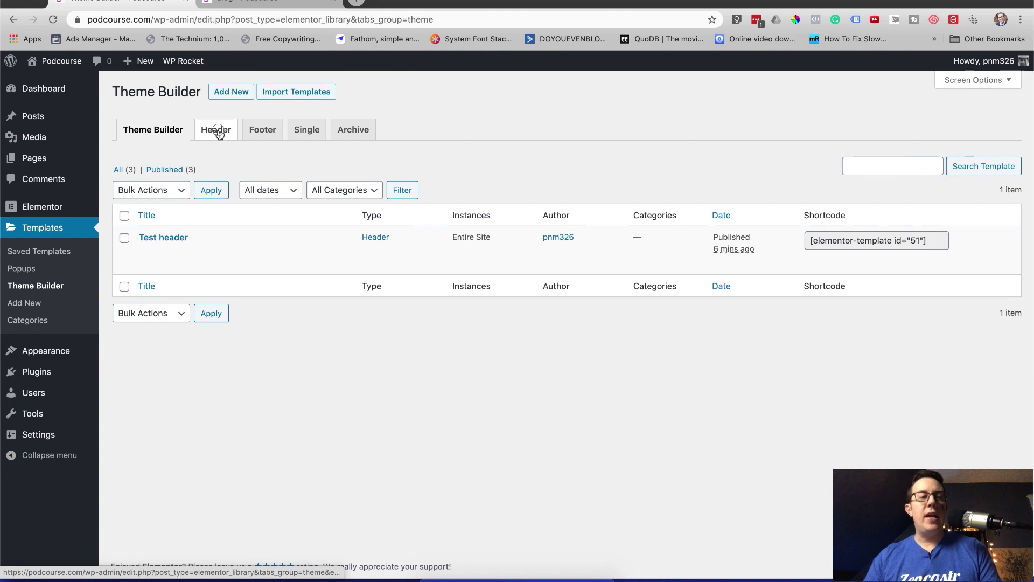
click(218, 131)
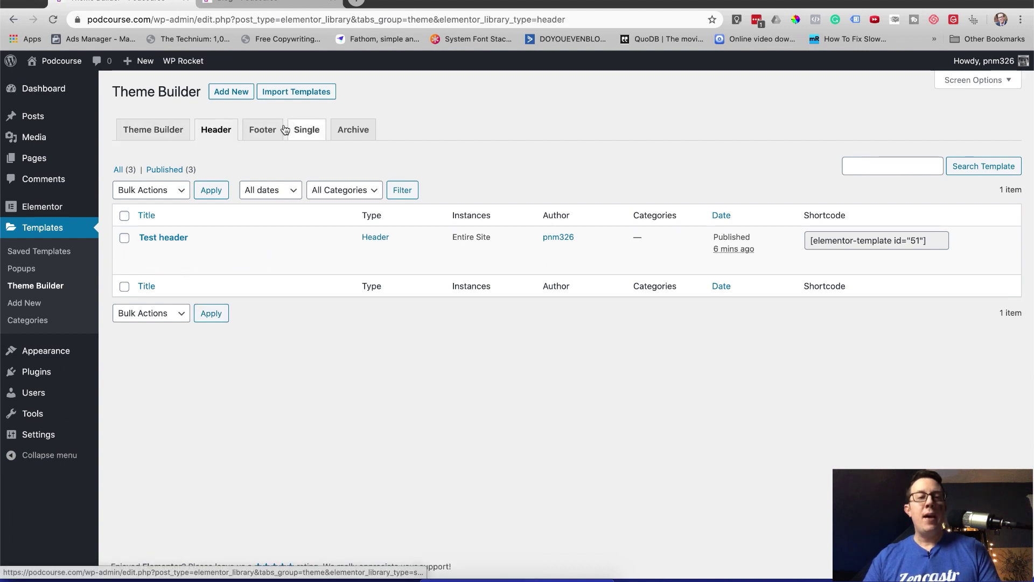
click(225, 96)
Create a new Footer-type template named 'Test footer'
click(654, 321)
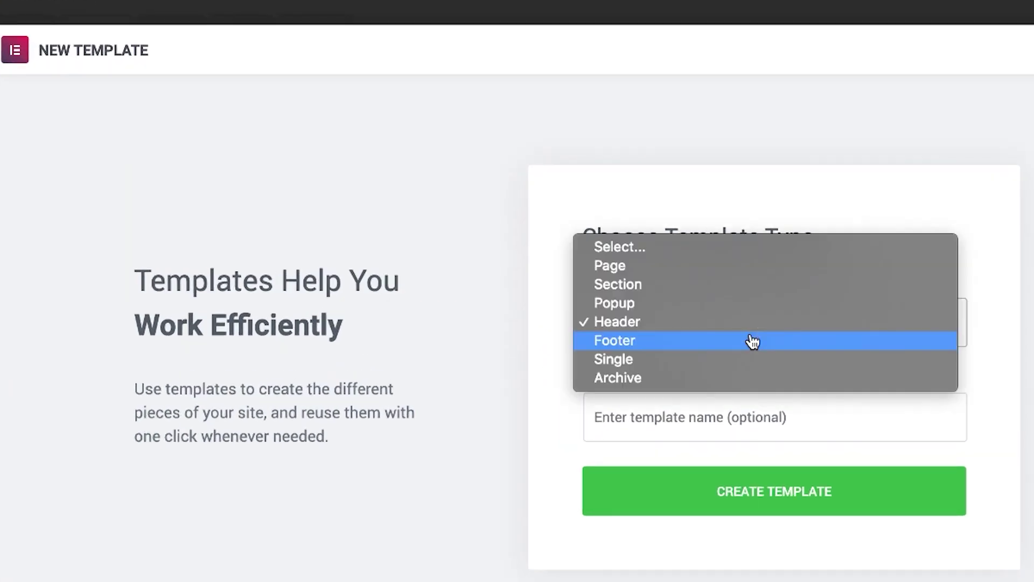
click(658, 340)
click(644, 428)
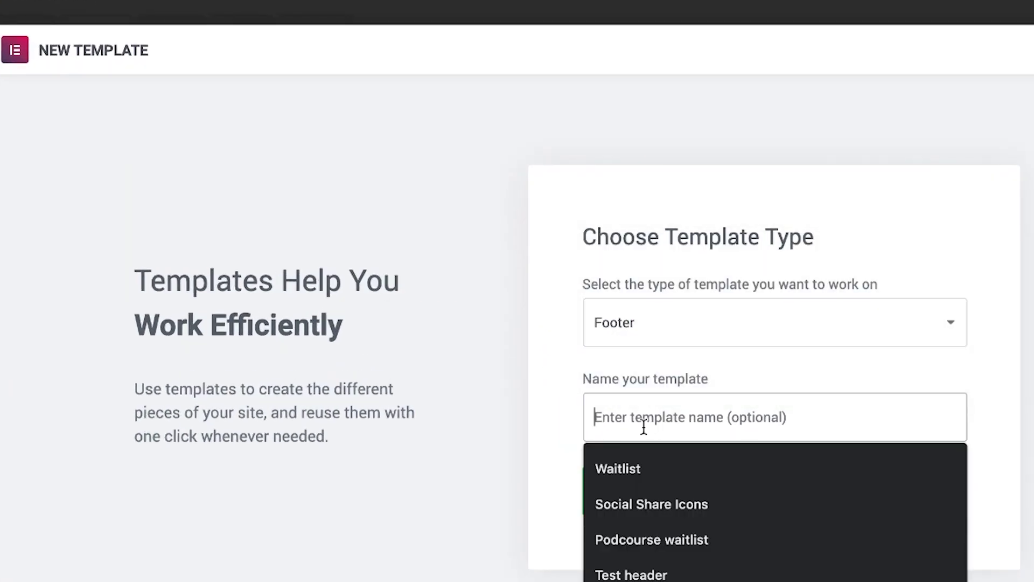
text(Test footer)
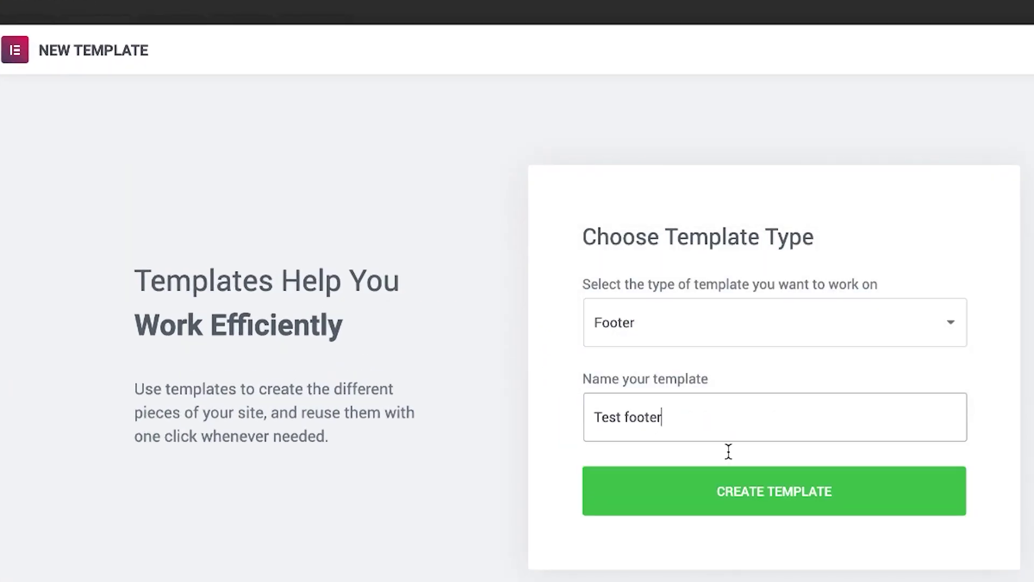
click(764, 491)
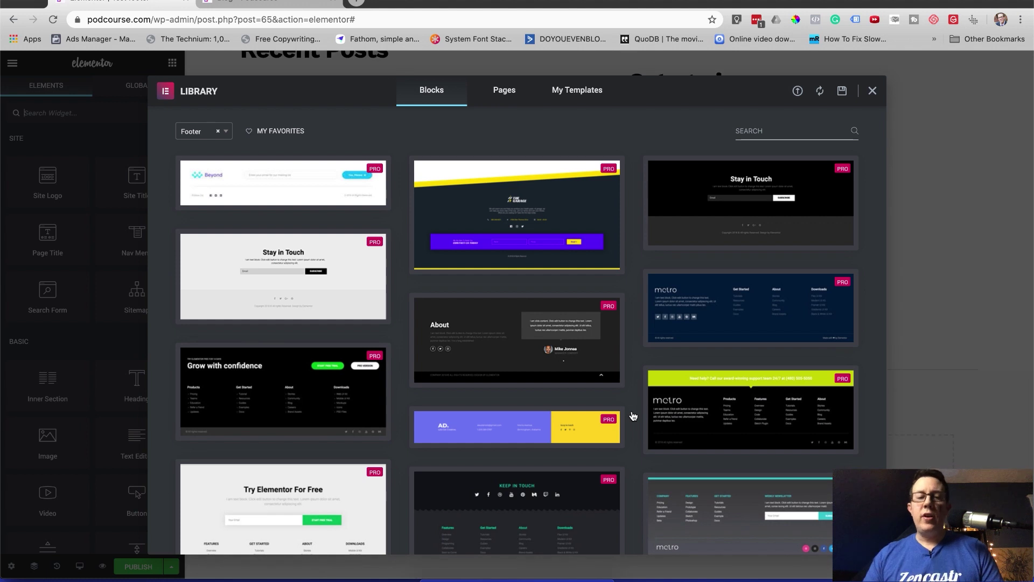
Insert the 'Try Elementor For Free' block from the Footer blocks library
scroll(558, 312, down, 4)
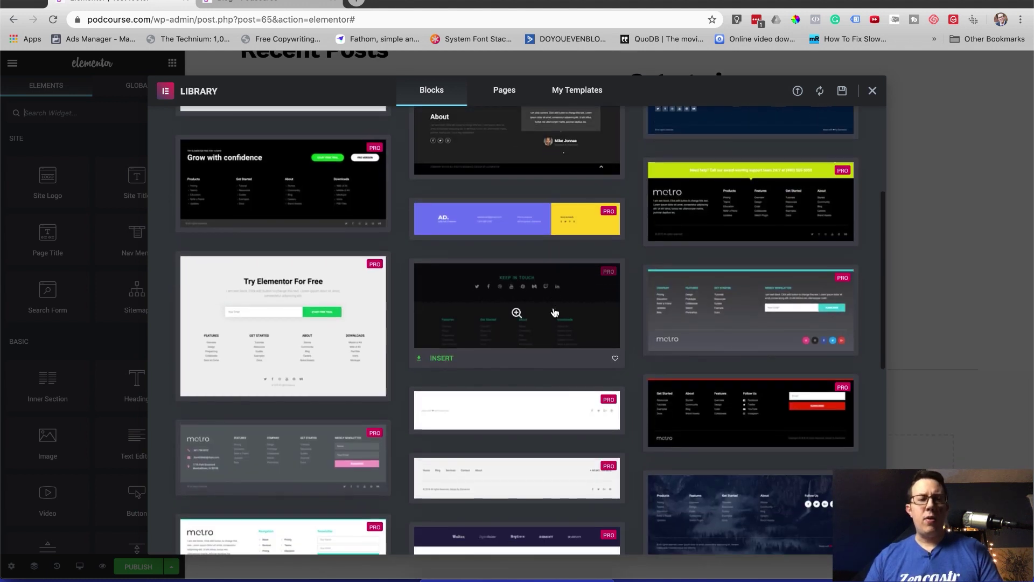
mouse_move(231, 339)
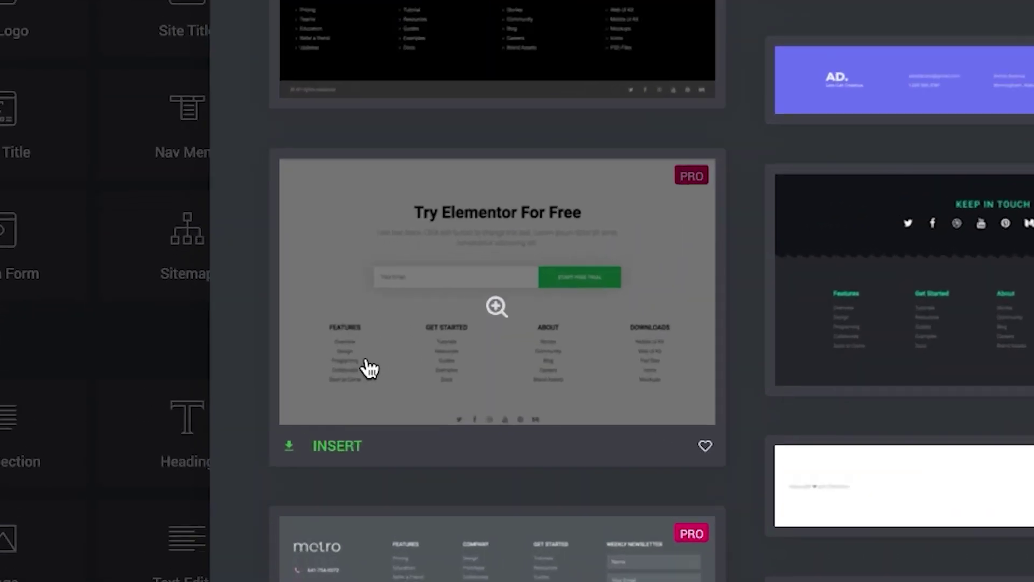
click(347, 448)
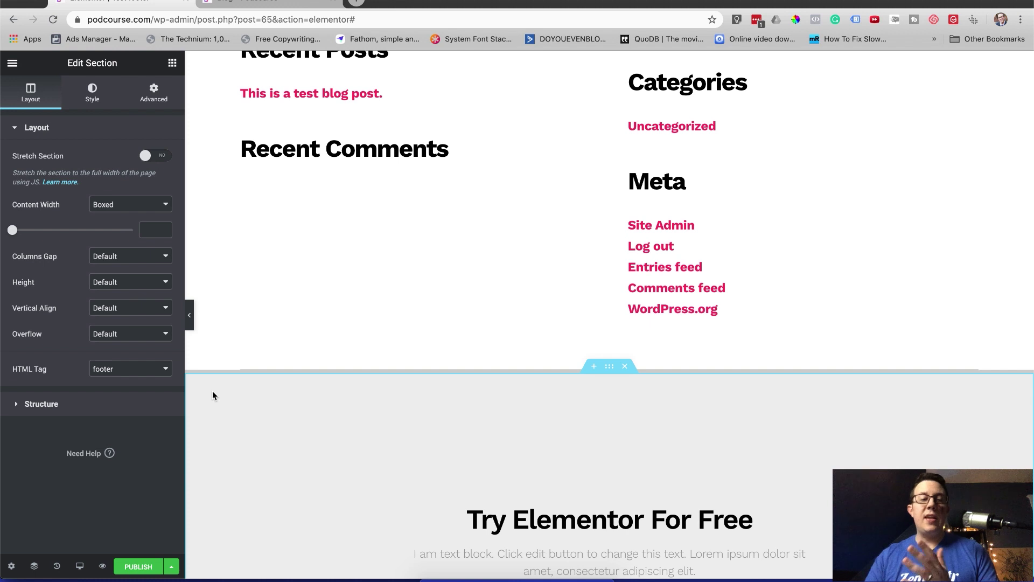
Change the footer heading text to 'This site is awesome.'
scroll(413, 434, down, 5)
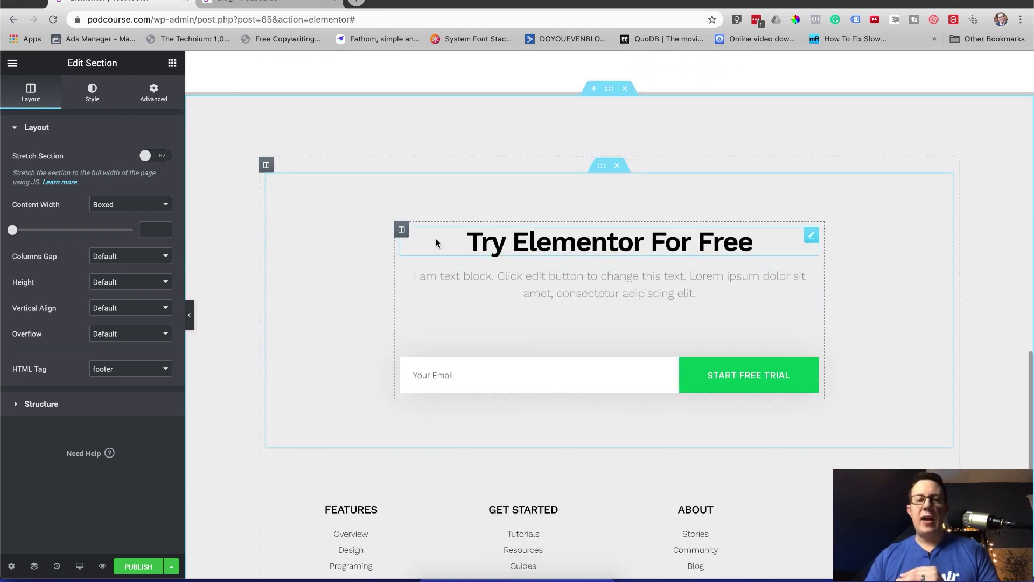
scroll(418, 245, down, 3)
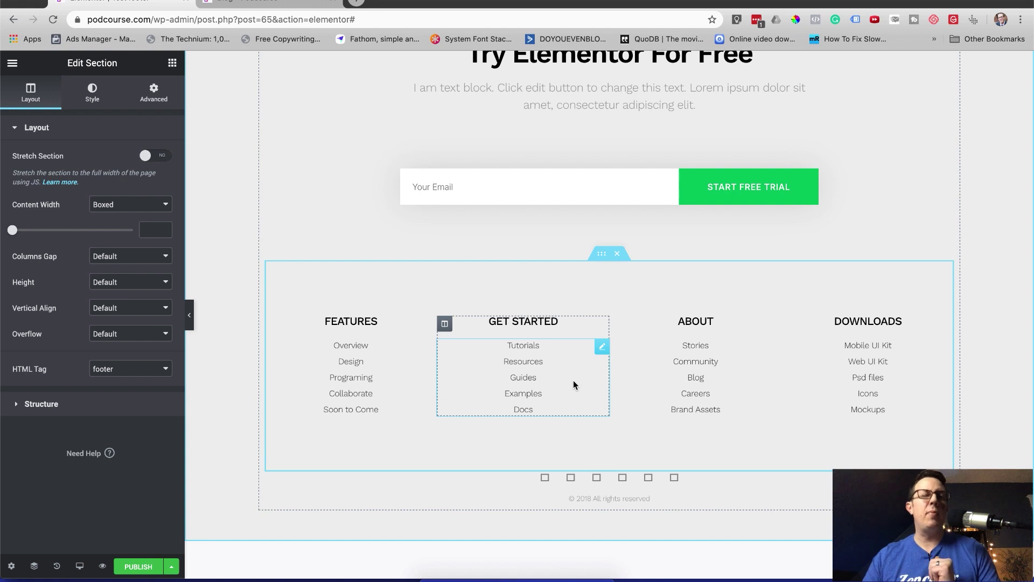
click(609, 56)
triple_click(74, 201)
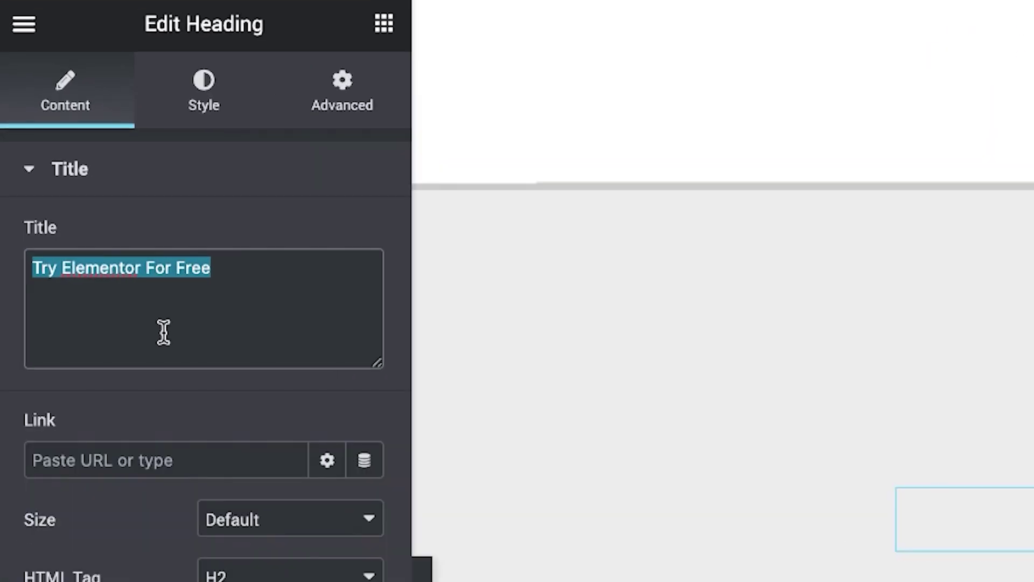
text(This site is awesome.)
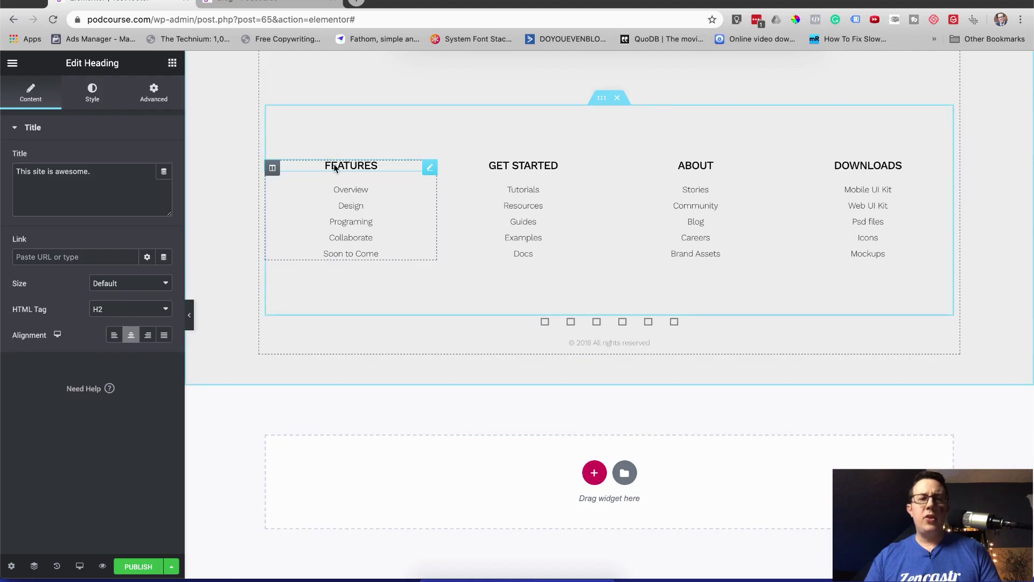
Select the FEATURES heading and its list of links for editing
click(334, 168)
click(429, 193)
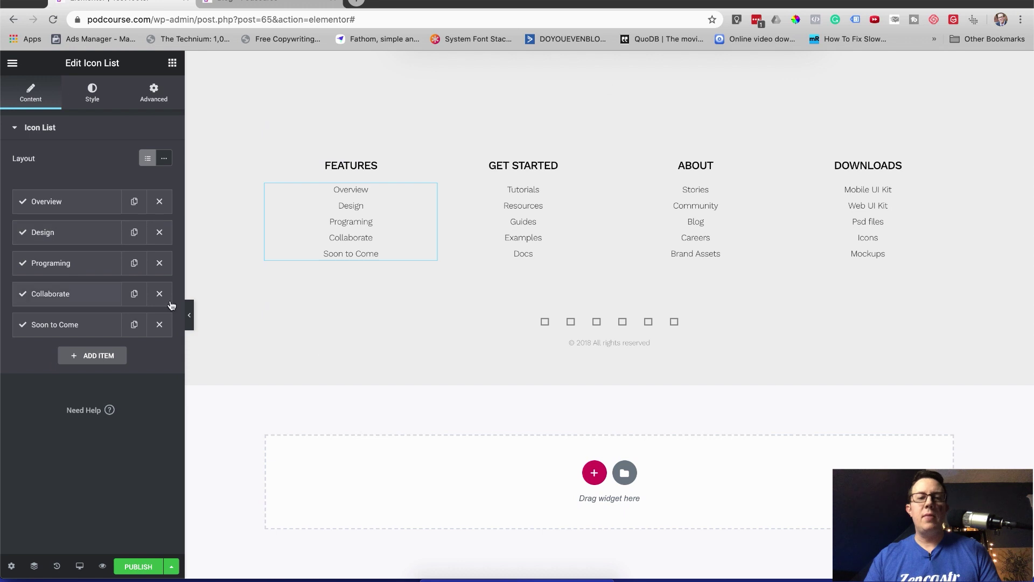
scroll(593, 280, up, 2)
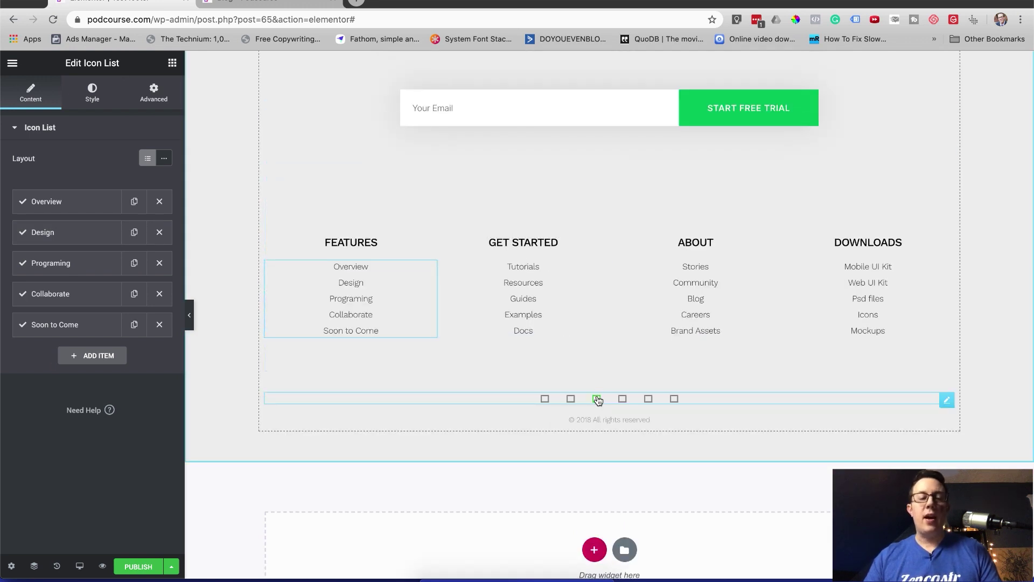
scroll(598, 399, down, 2)
Publish the footer template with an Include: Entire Site display condition
scroll(598, 399, up, 5)
click(139, 567)
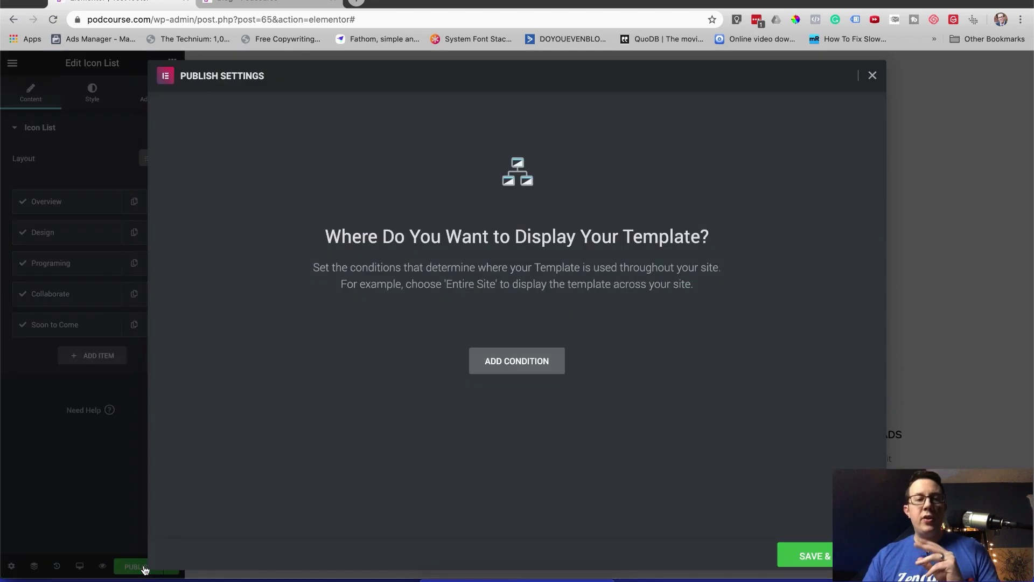
click(517, 362)
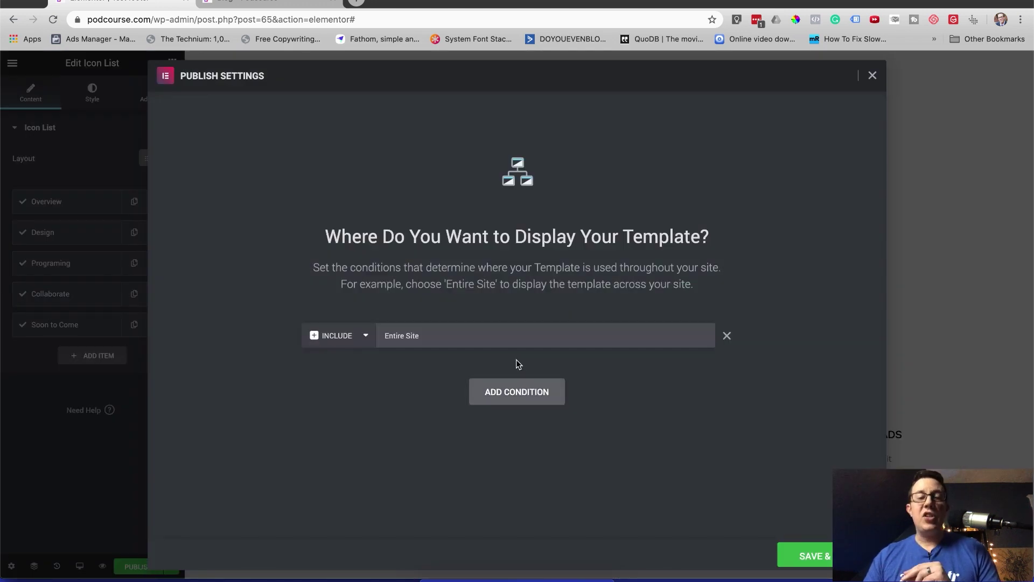
click(823, 557)
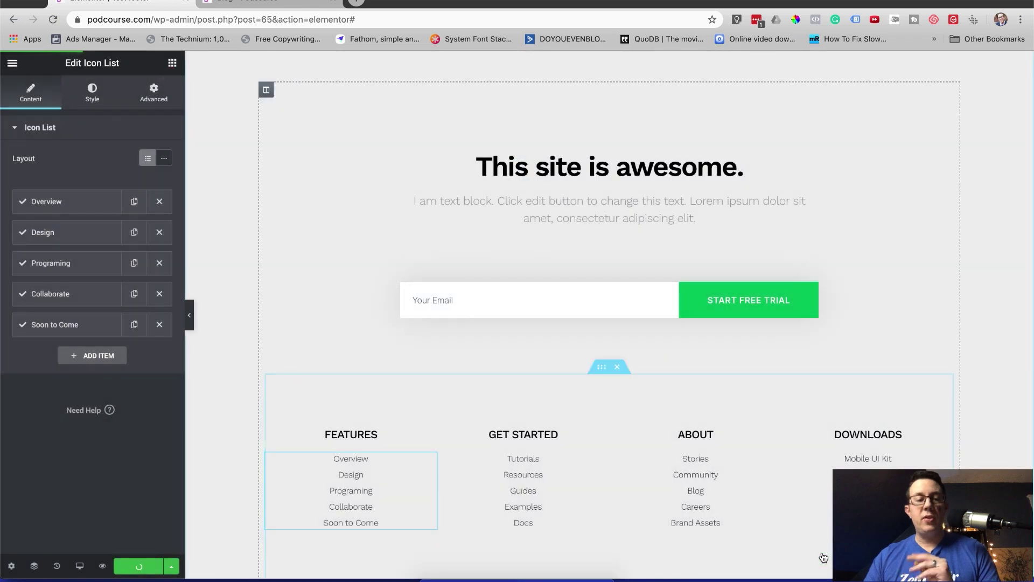
Check the new footer on the live test blog post, then open the Customizer
key(ctrl+Tab)
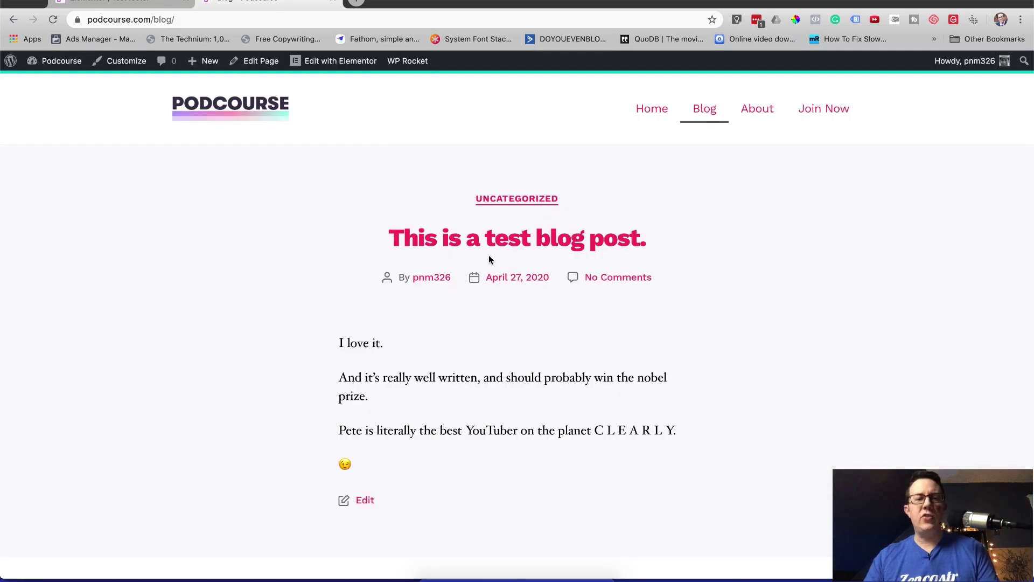
click(468, 239)
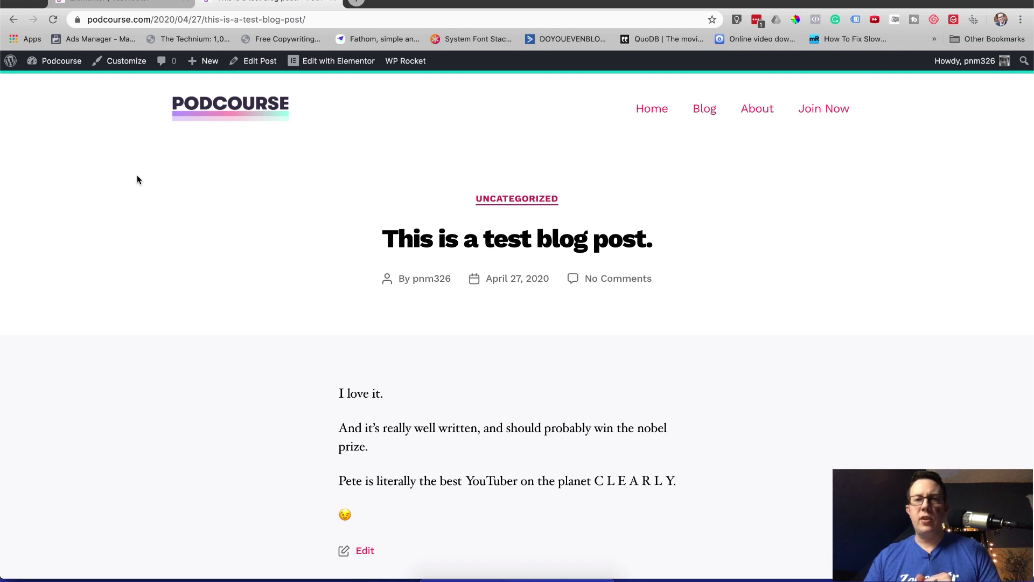
scroll(150, 137, down, 20)
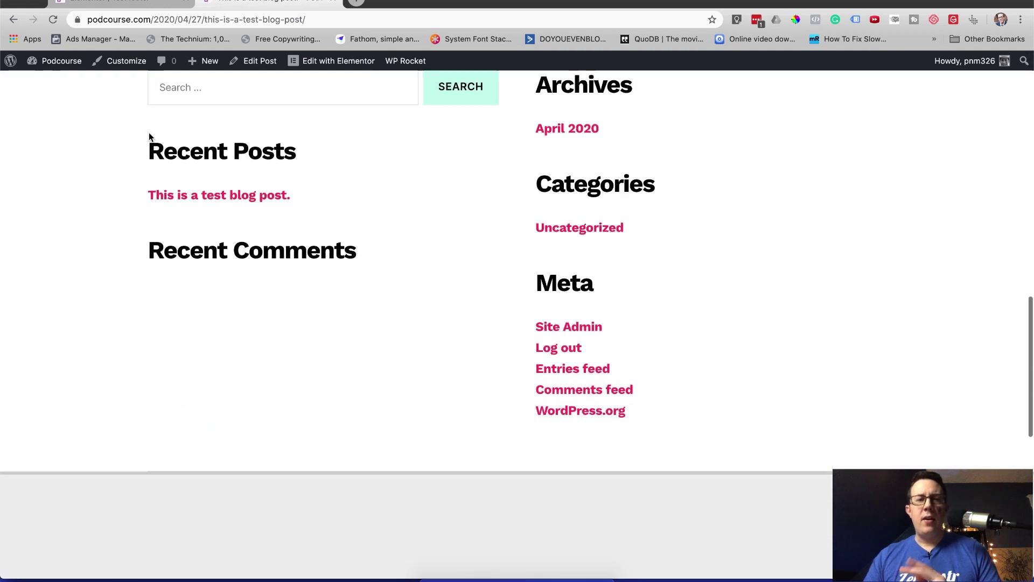
scroll(149, 133, down, 3)
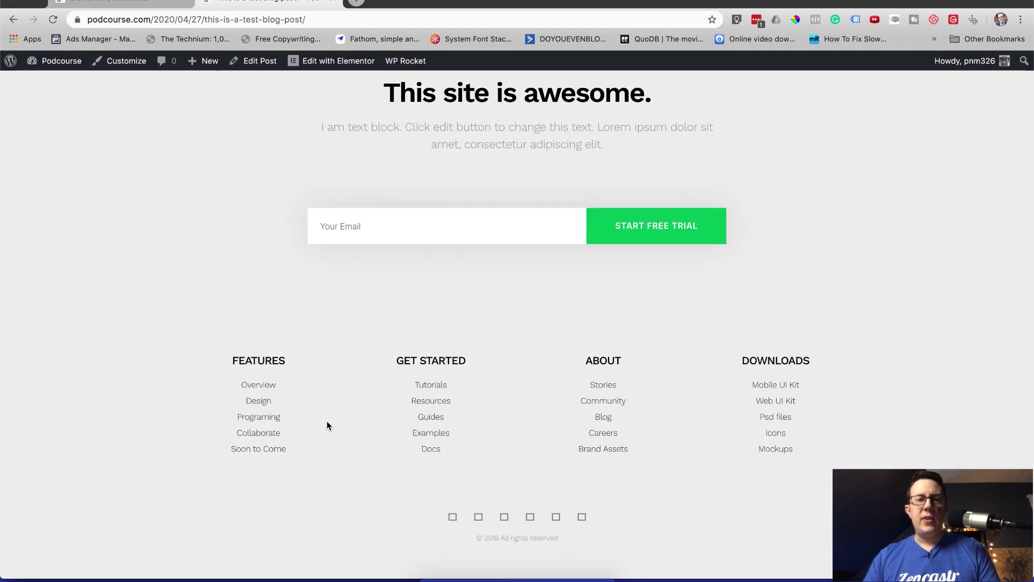
scroll(327, 417, up, 15)
scroll(347, 340, down, 4)
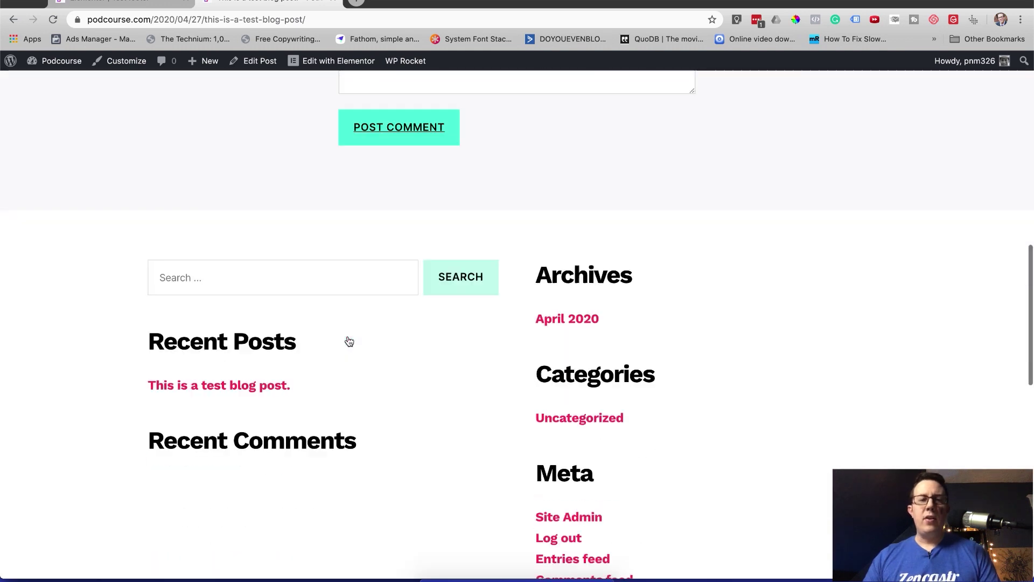
scroll(328, 253, down, 2)
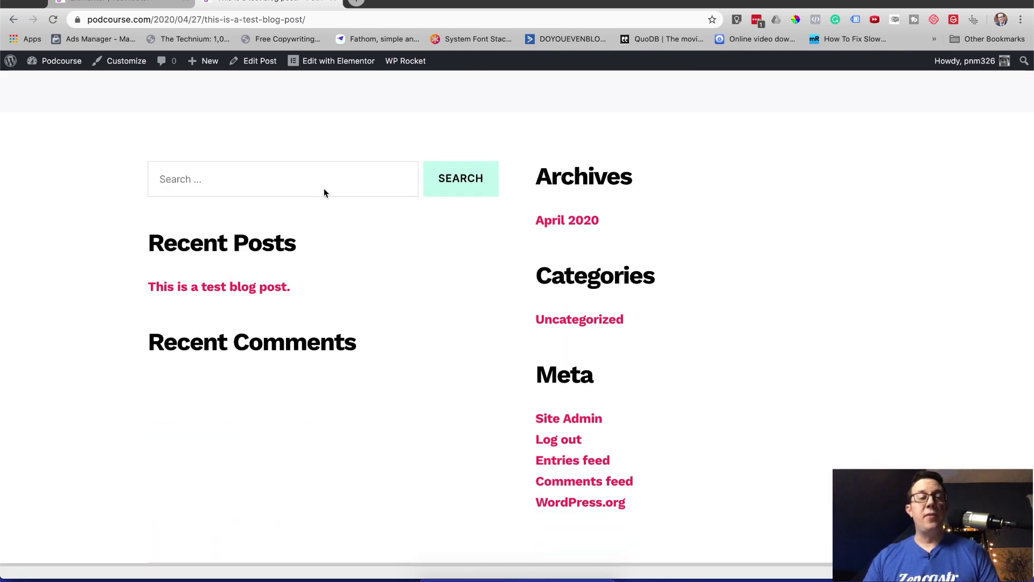
scroll(183, 322, down, 8)
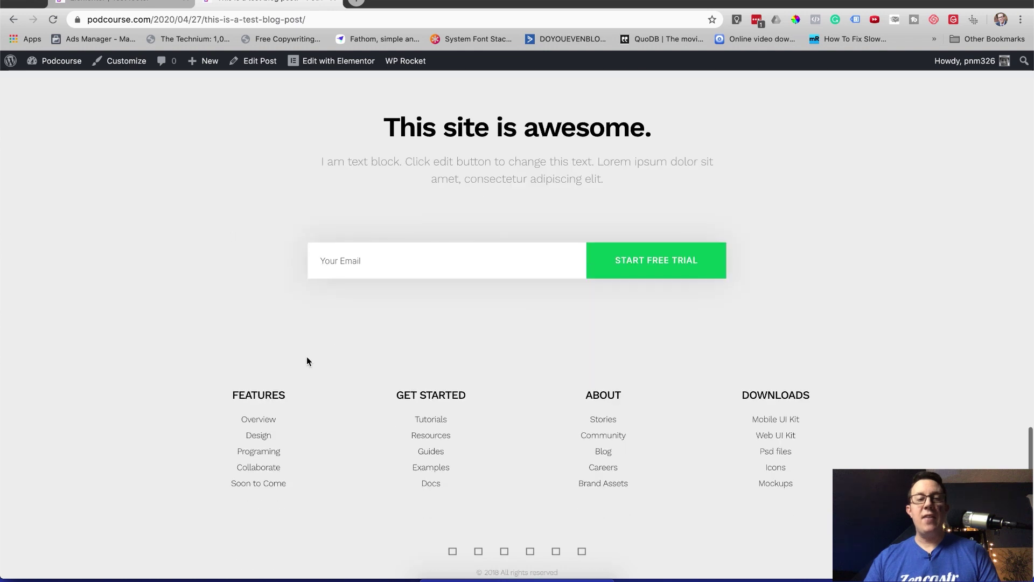
scroll(289, 337, up, 10)
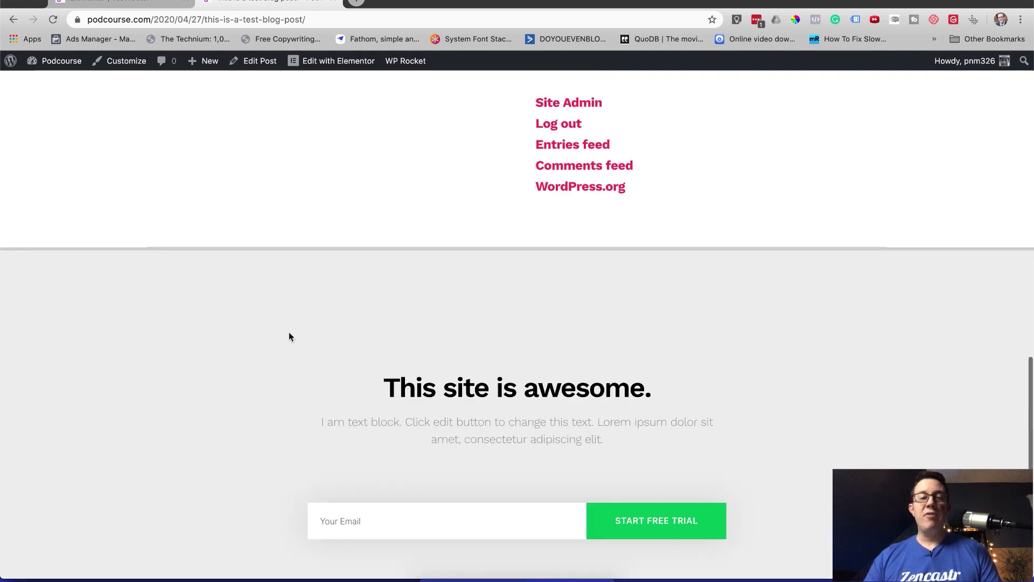
scroll(289, 336, up, 1)
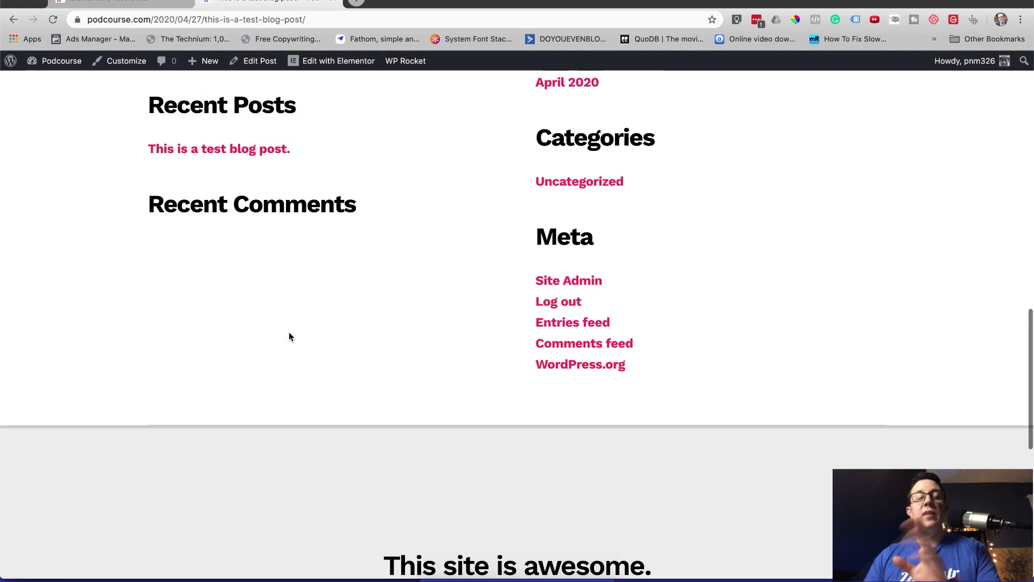
click(128, 64)
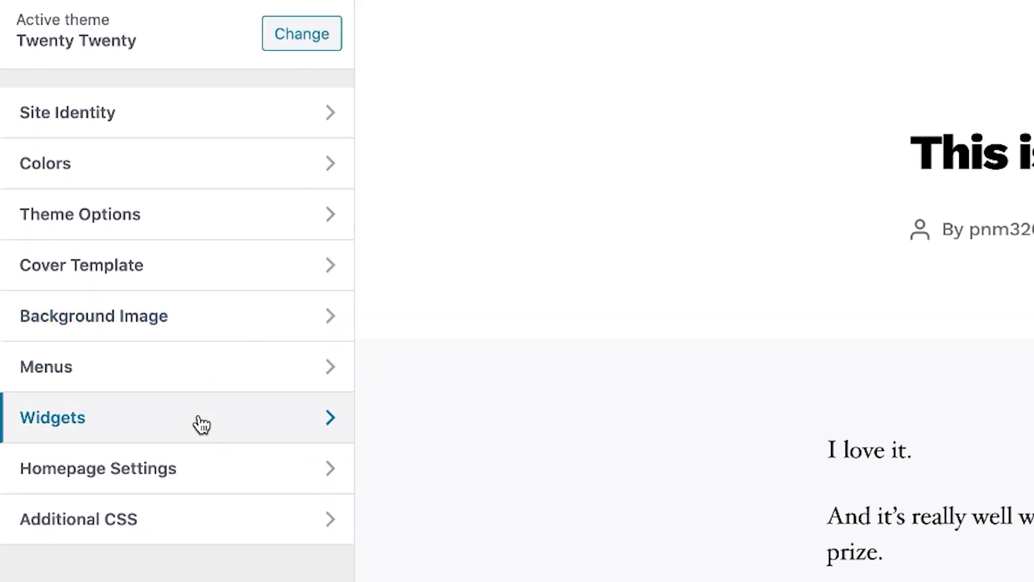
click(179, 430)
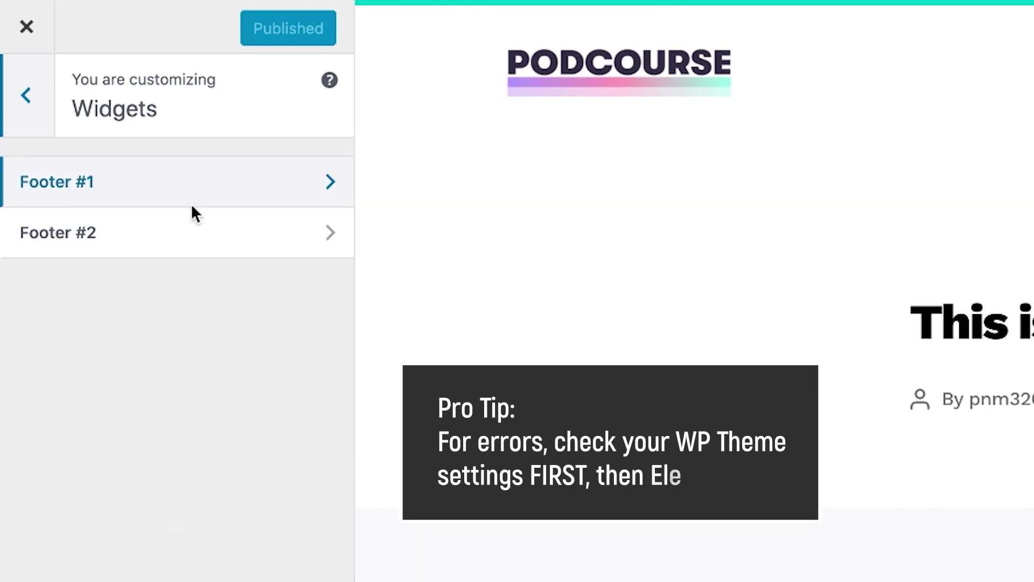
click(221, 194)
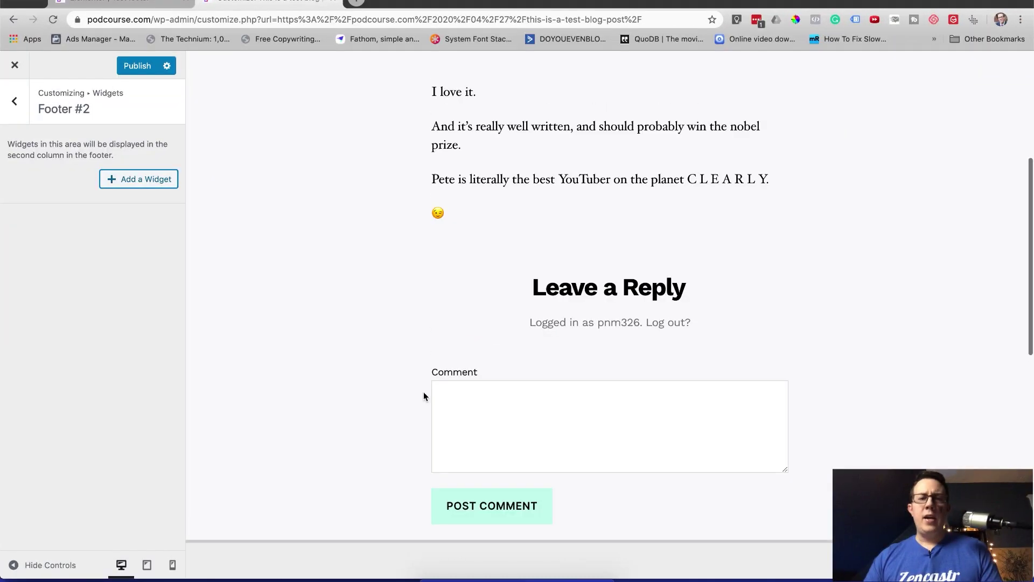
scroll(423, 397, down, 6)
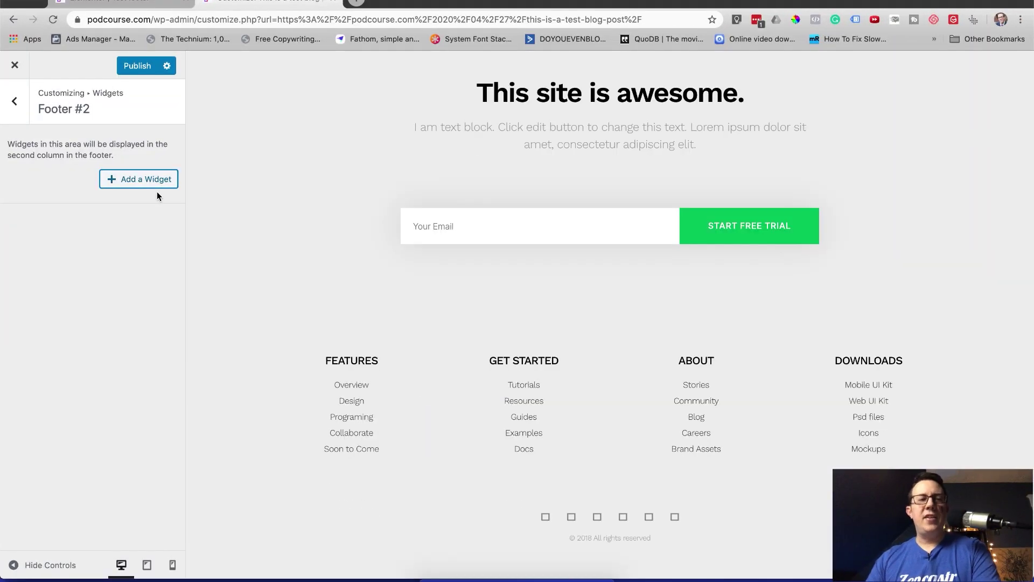
click(16, 103)
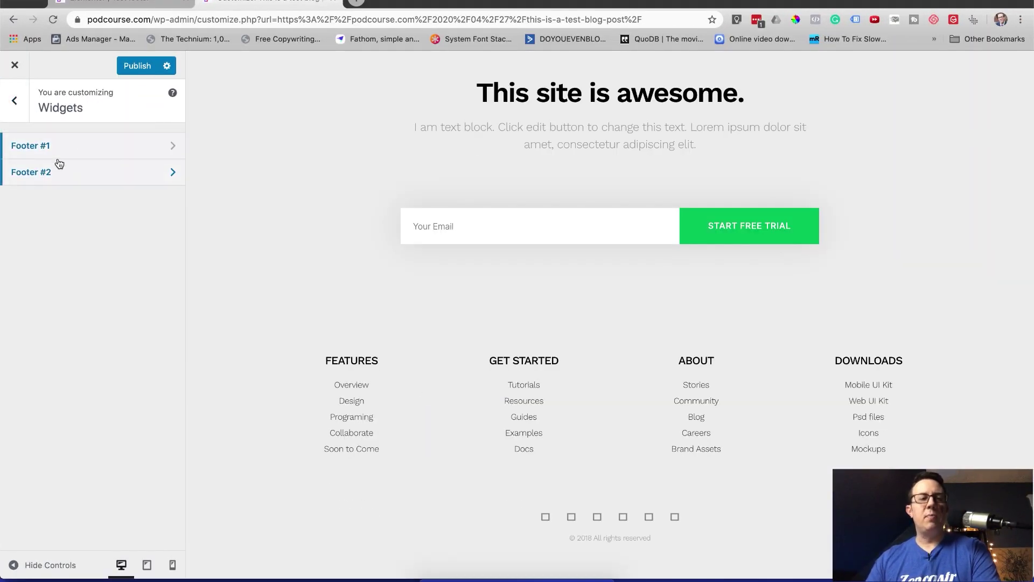
click(15, 101)
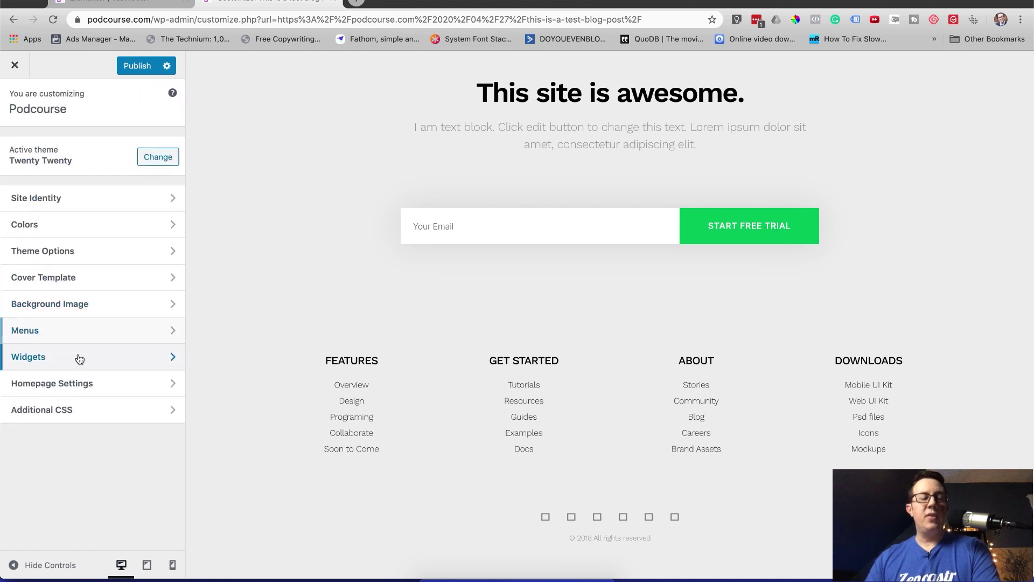
click(14, 64)
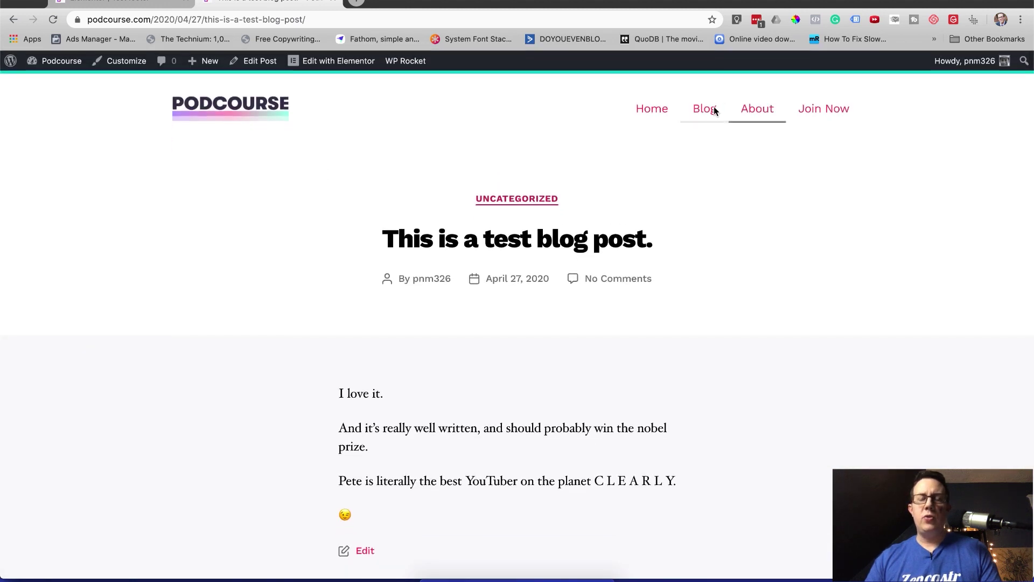
Browse the live Blog and About pages to check the theme header and custom footer
click(710, 109)
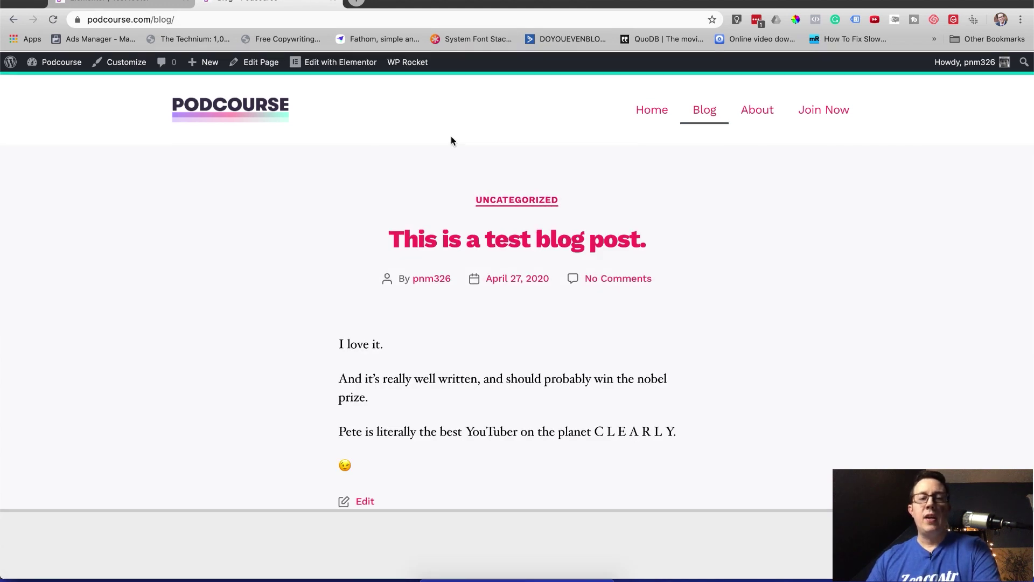
scroll(452, 140, down, 10)
scroll(452, 140, up, 8)
scroll(451, 137, up, 5)
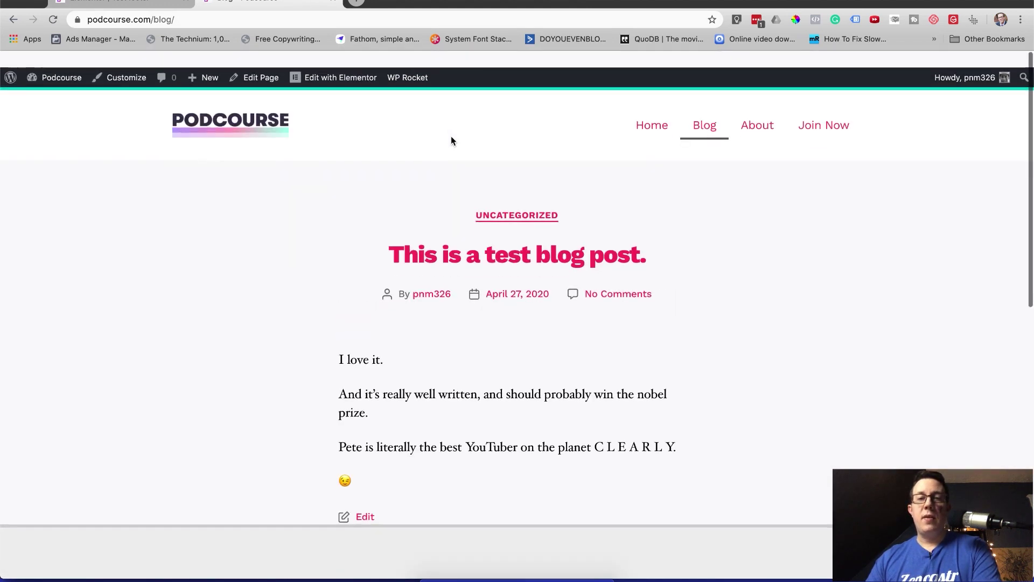
click(771, 109)
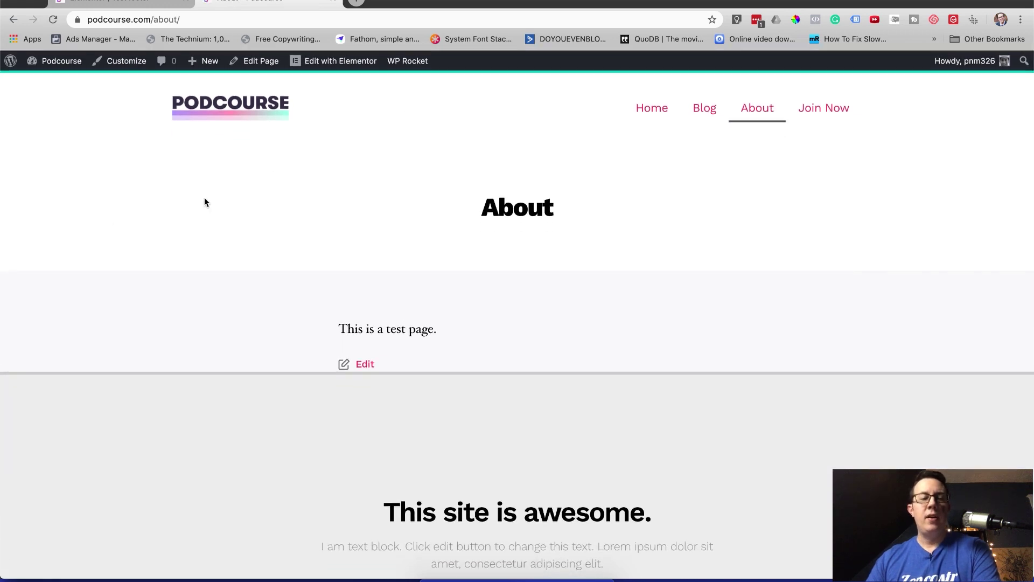
scroll(204, 197, down, 8)
scroll(247, 422, up, 4)
scroll(246, 424, up, 4)
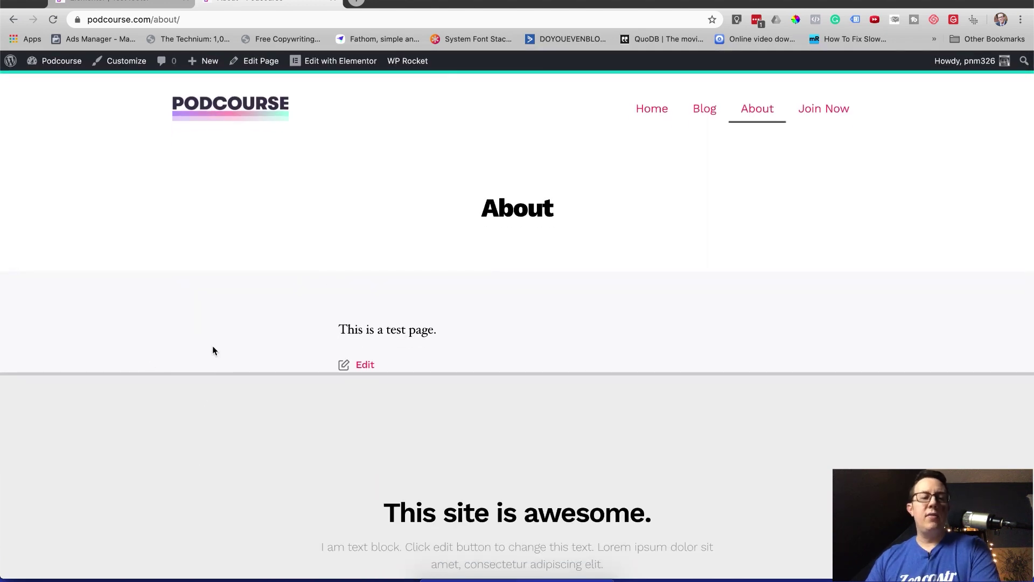
scroll(210, 358, down, 1)
scroll(211, 346, up, 1)
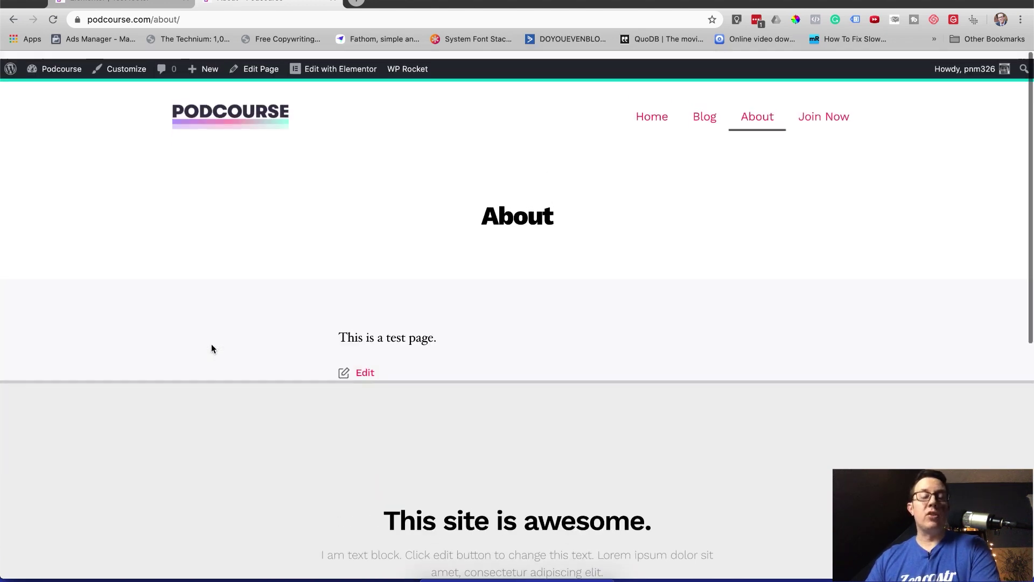
Reopen the Test footer's Display Conditions from the UPDATE menu, showing its Entire Site condition
key(ctrl+shift+Tab)
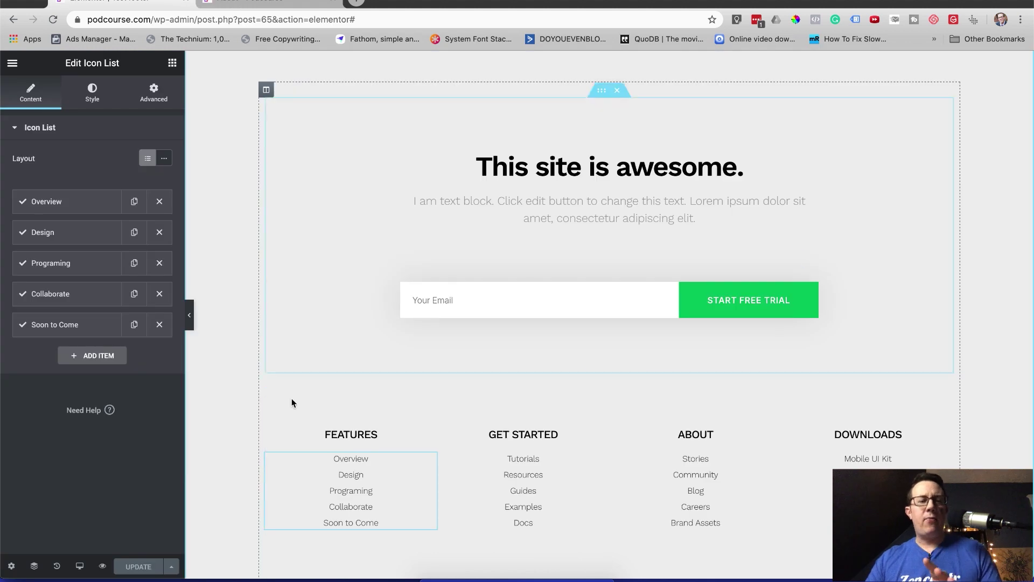
click(171, 565)
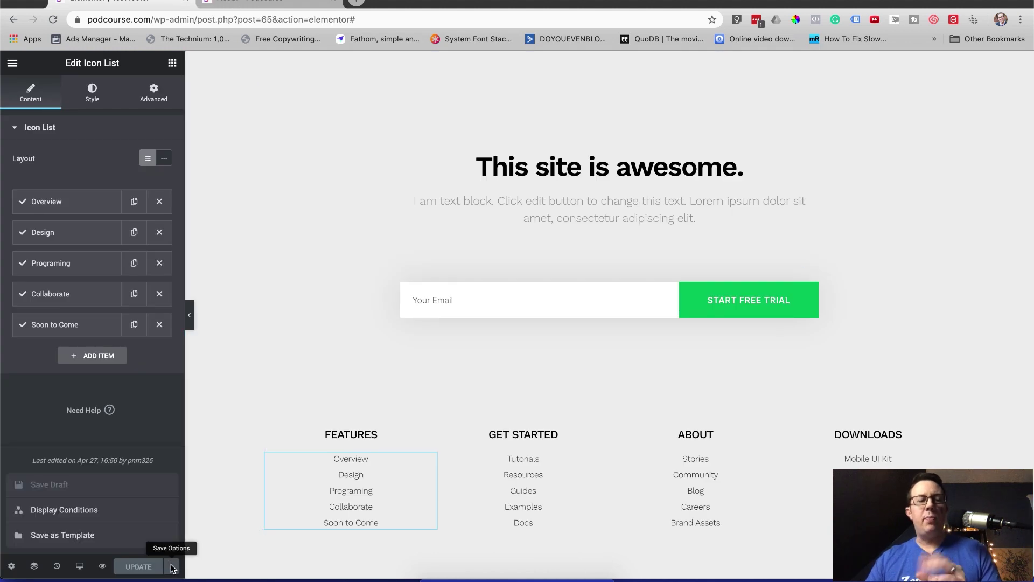
click(85, 516)
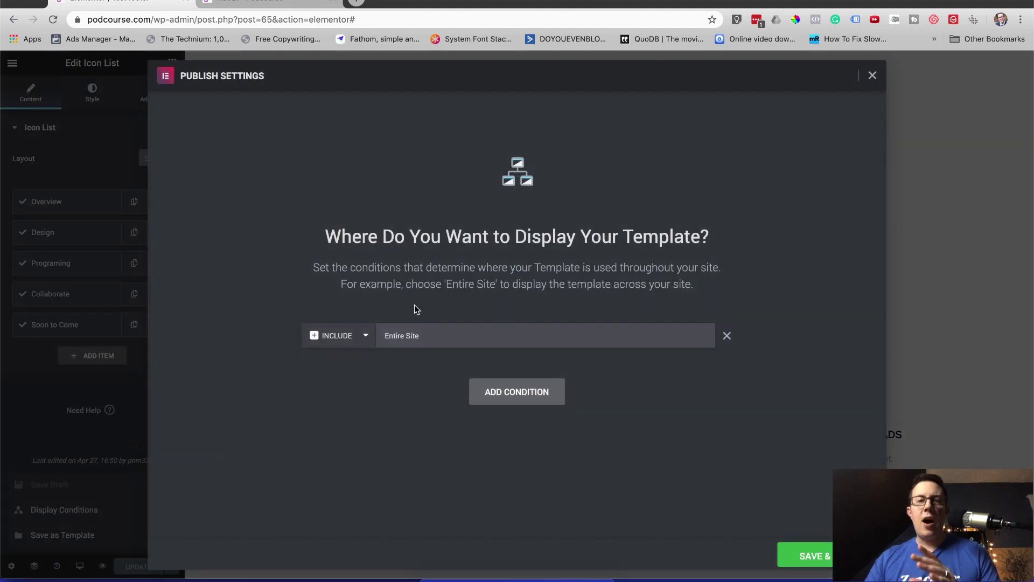
click(872, 75)
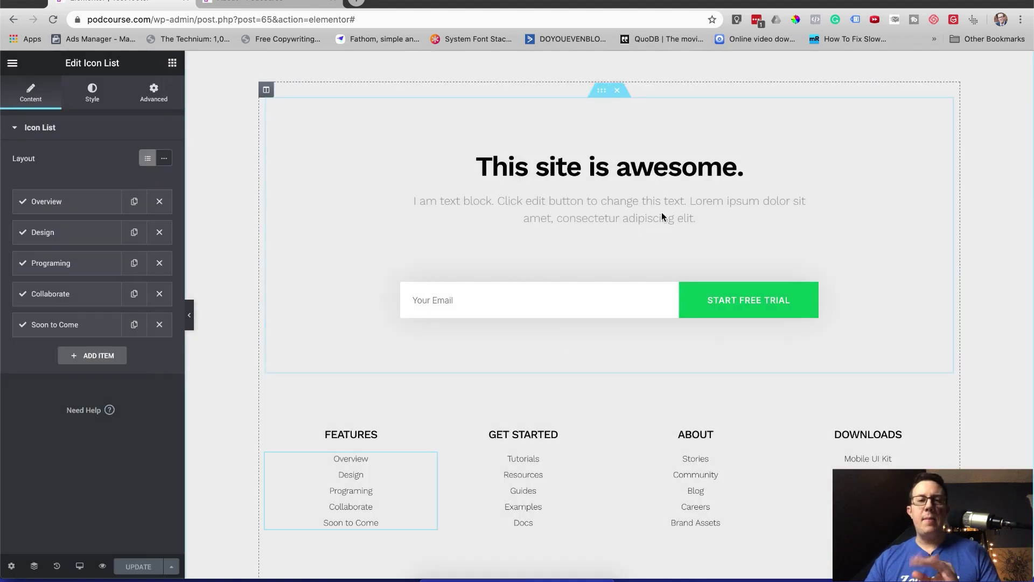
scroll(327, 491, down, 2)
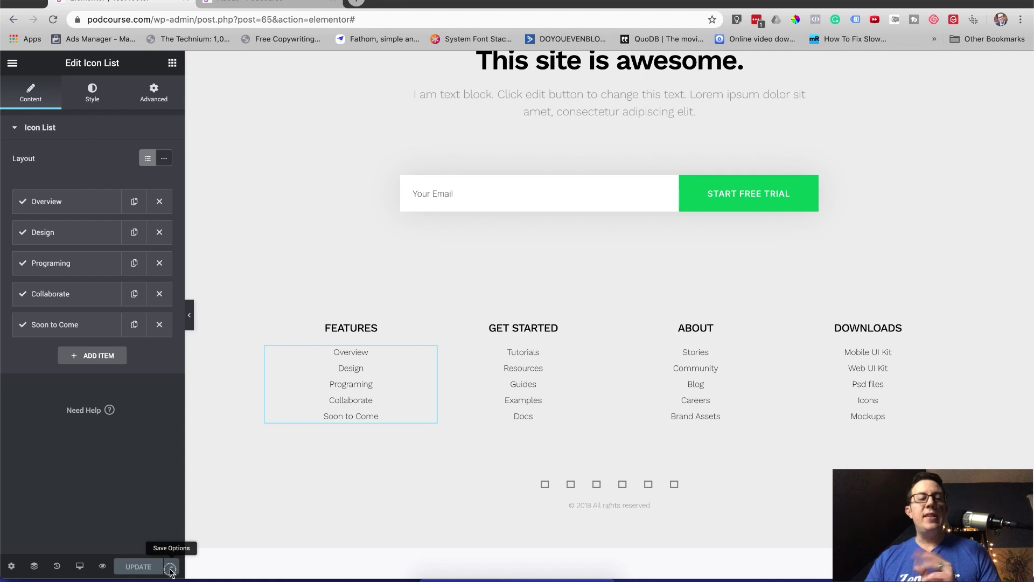
click(171, 565)
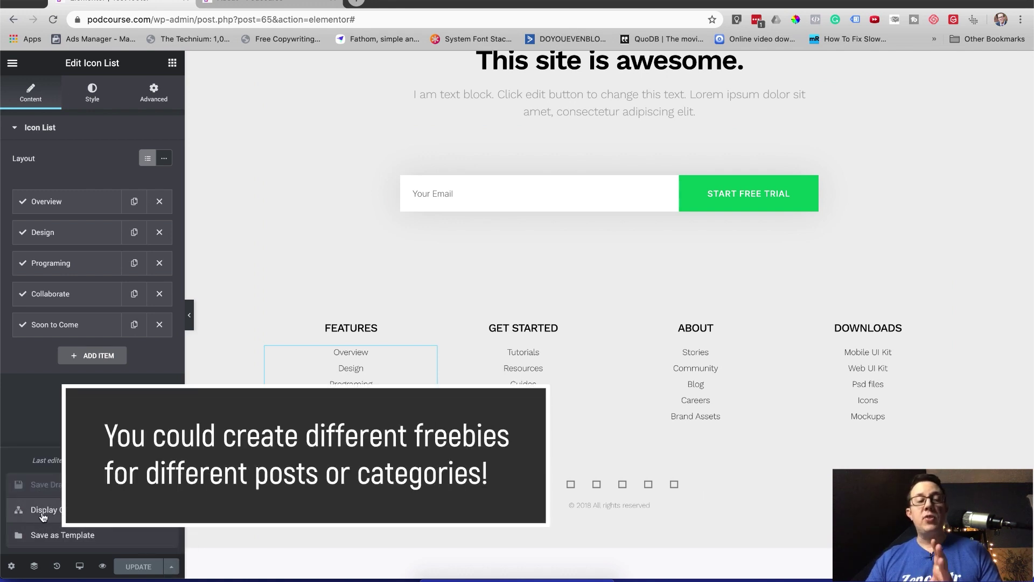
click(43, 510)
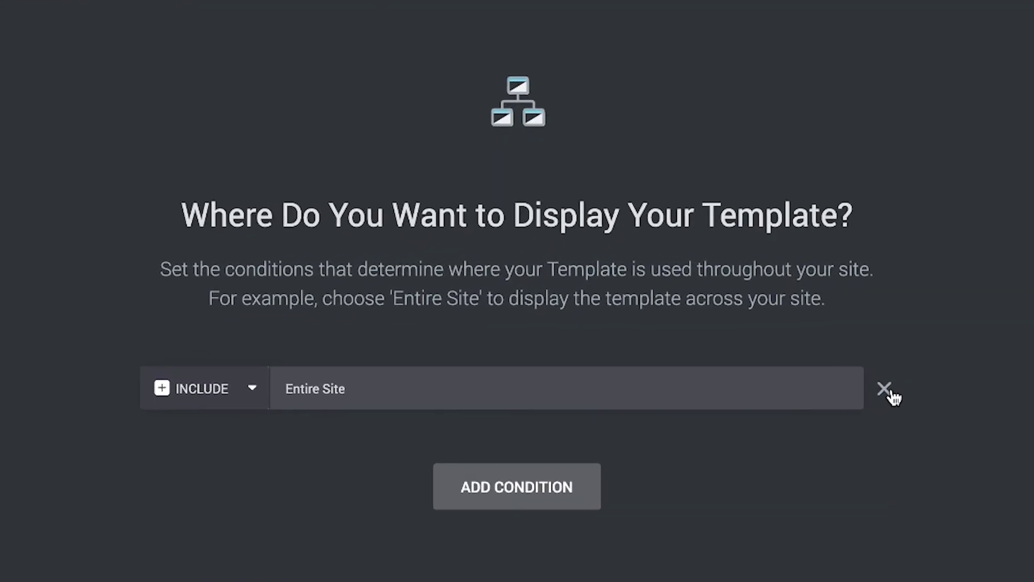
Replace the Entire Site condition with Singular / In Category / All
click(884, 388)
click(593, 433)
click(322, 383)
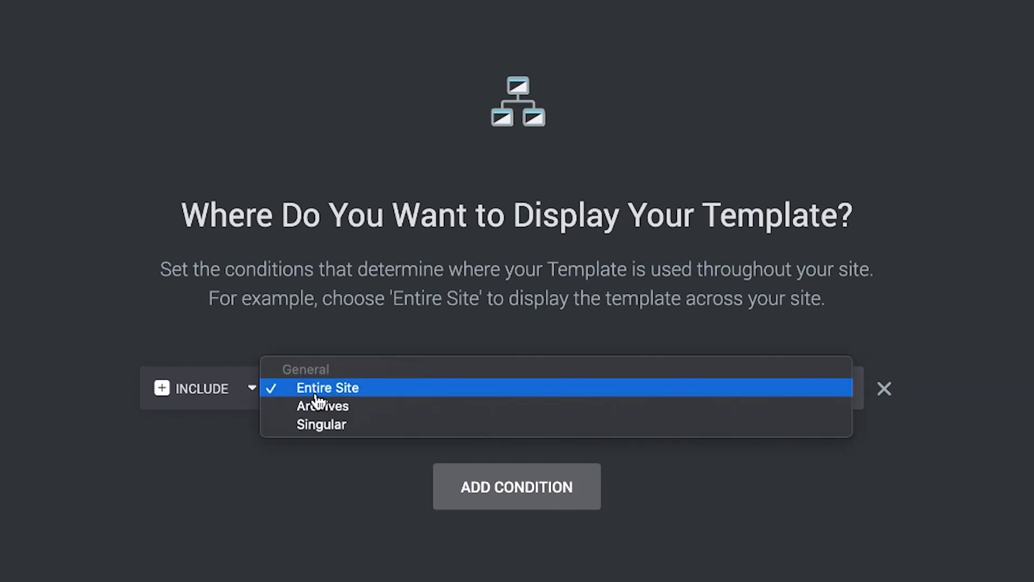
click(314, 424)
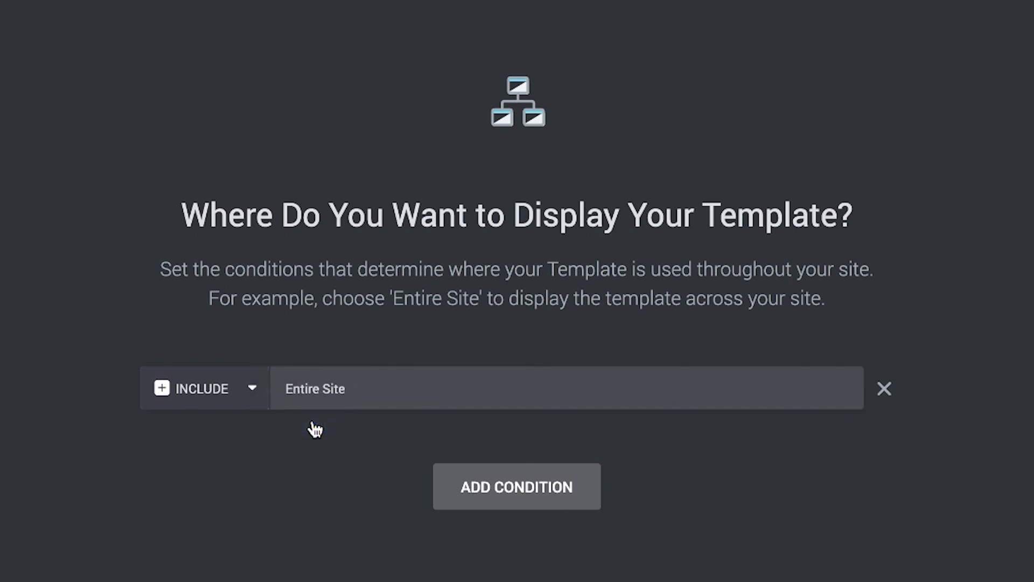
click(562, 389)
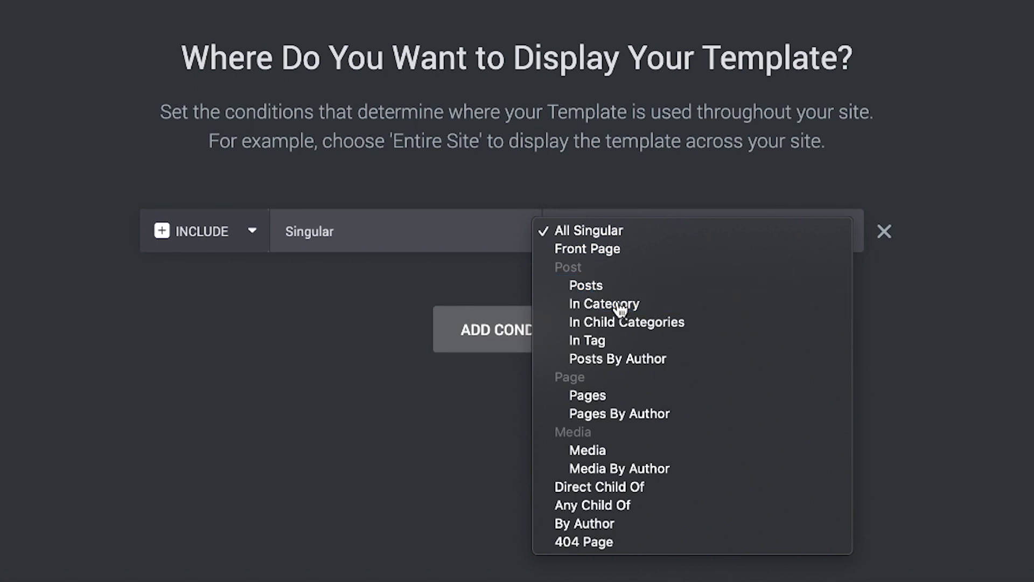
click(619, 305)
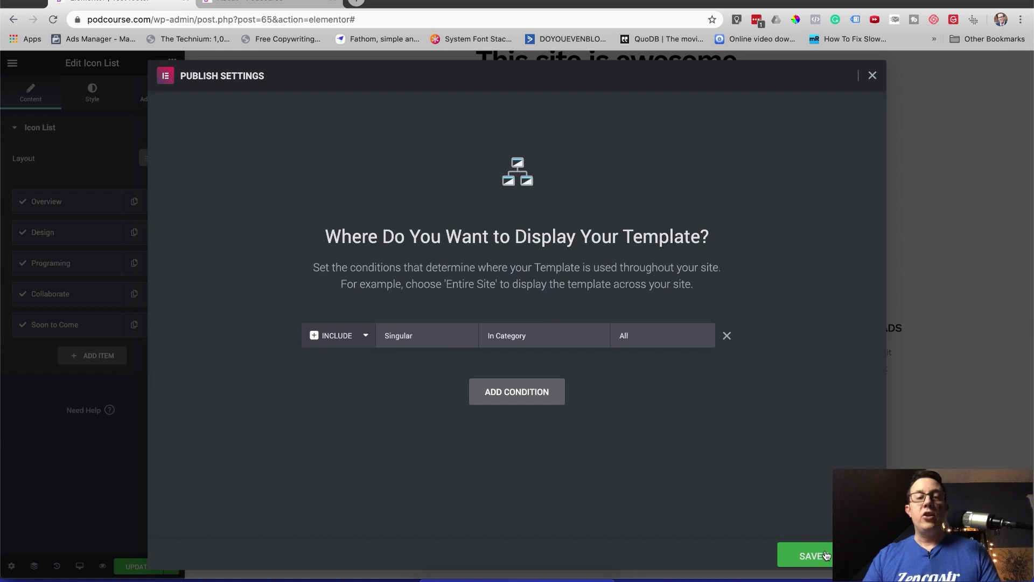
Check the About page, then close the display conditions dialog
key(ctrl+Tab)
scroll(470, 339, down, 5)
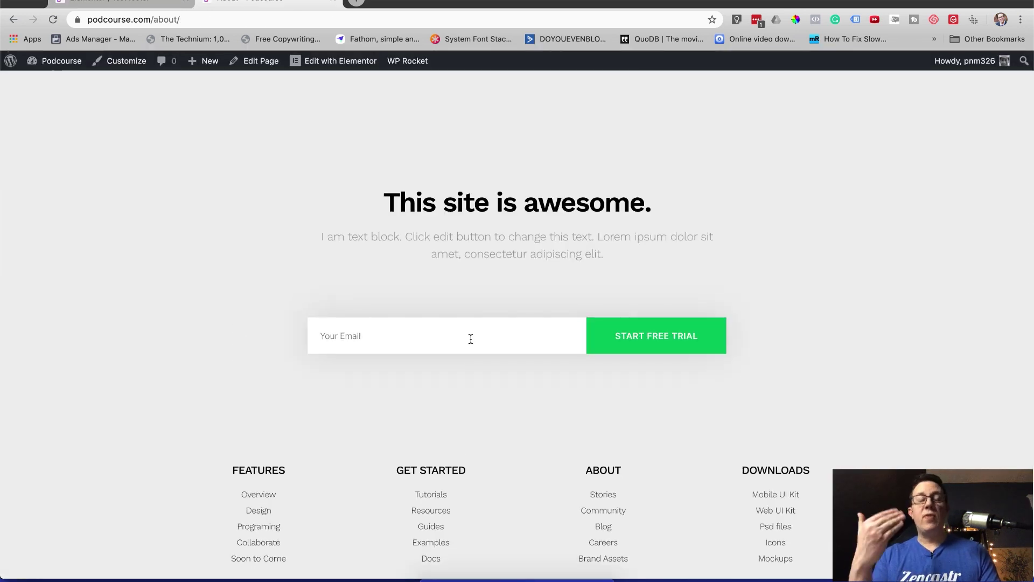
key(ctrl+shift+Tab)
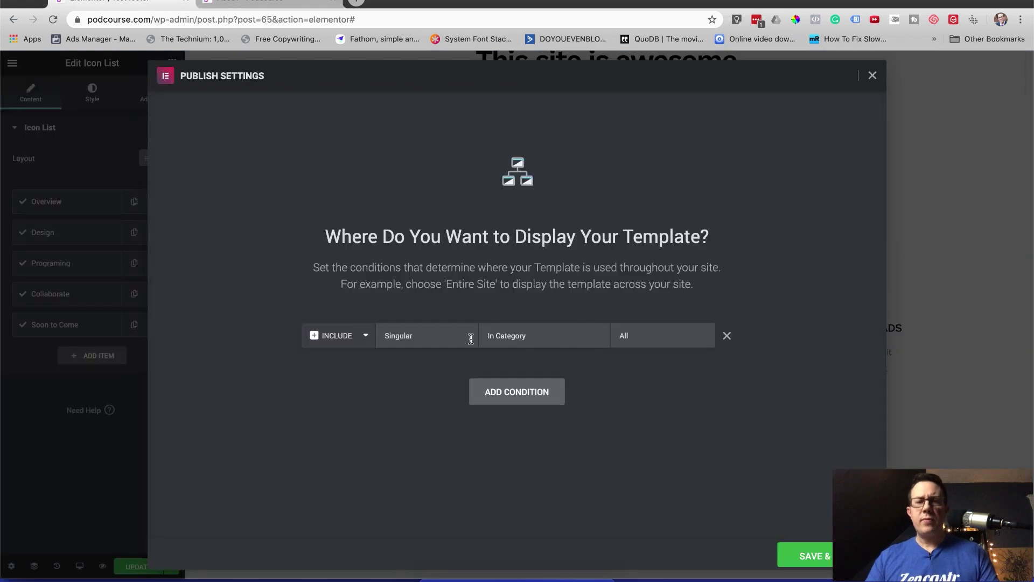
click(873, 76)
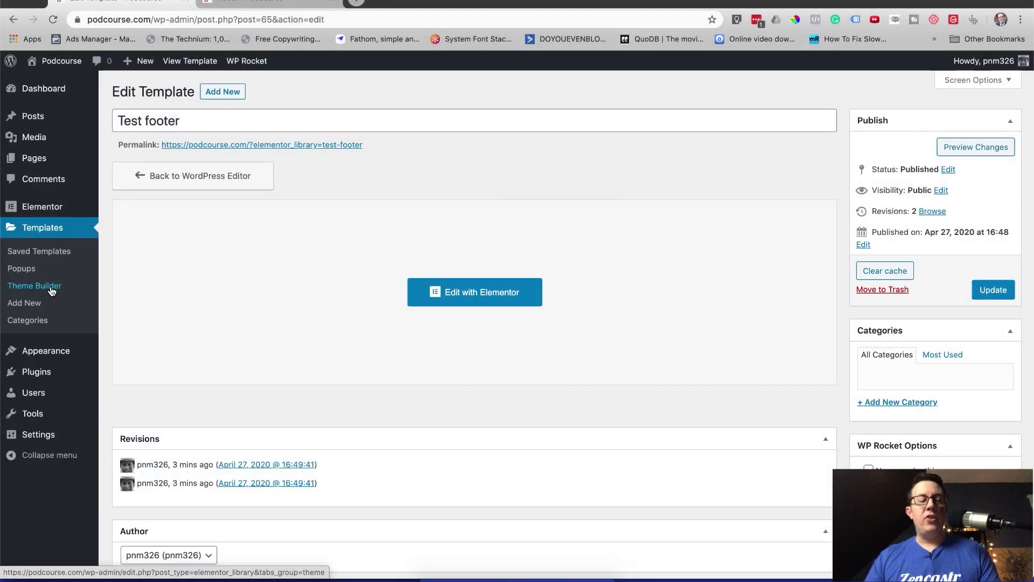
Export the Test header template from the Theme Builder list as a JSON file
click(51, 291)
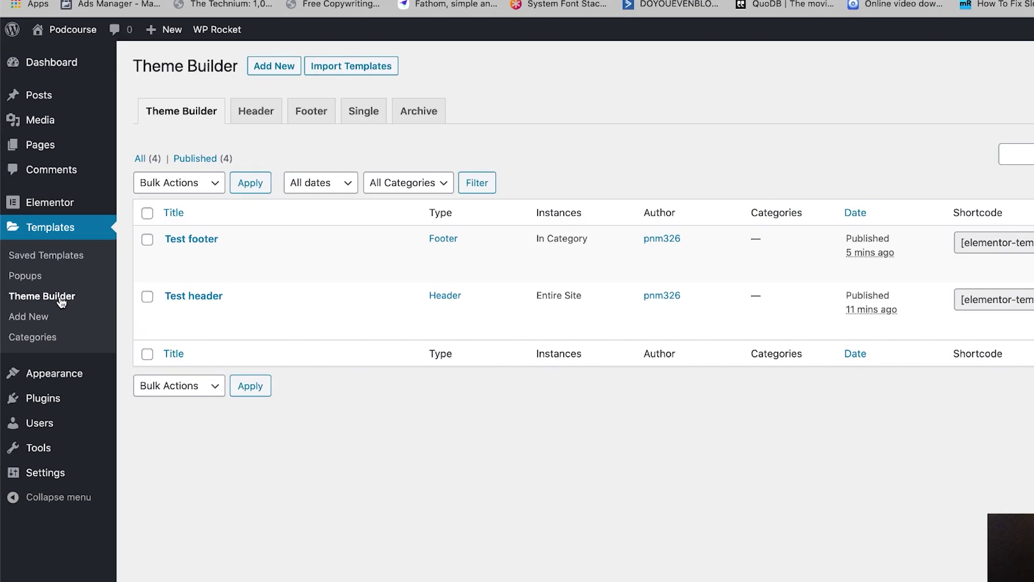
mouse_move(484, 334)
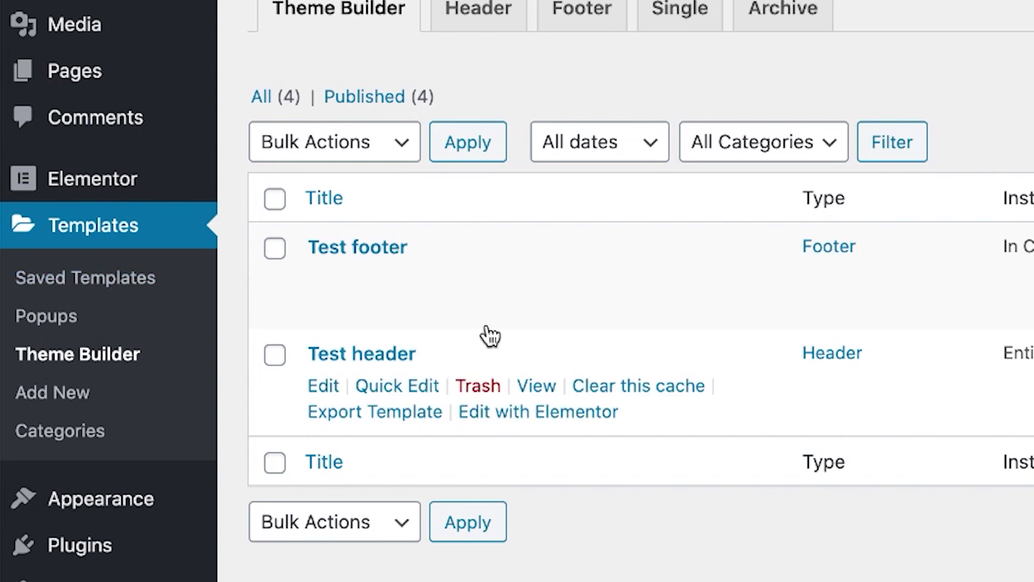
click(388, 420)
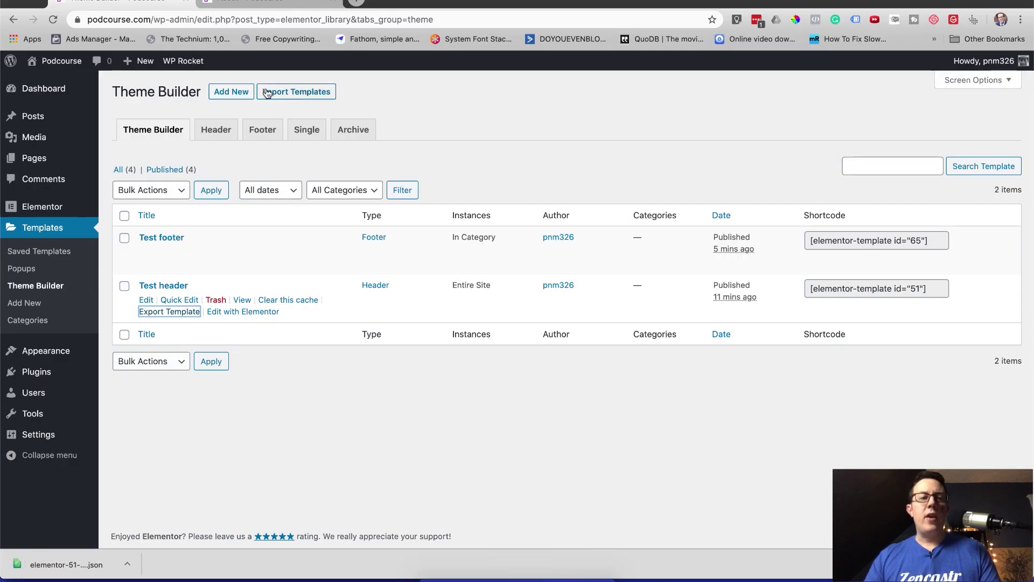
Import elementor-51-2020-04-27.json to add a copy of Test header
click(267, 92)
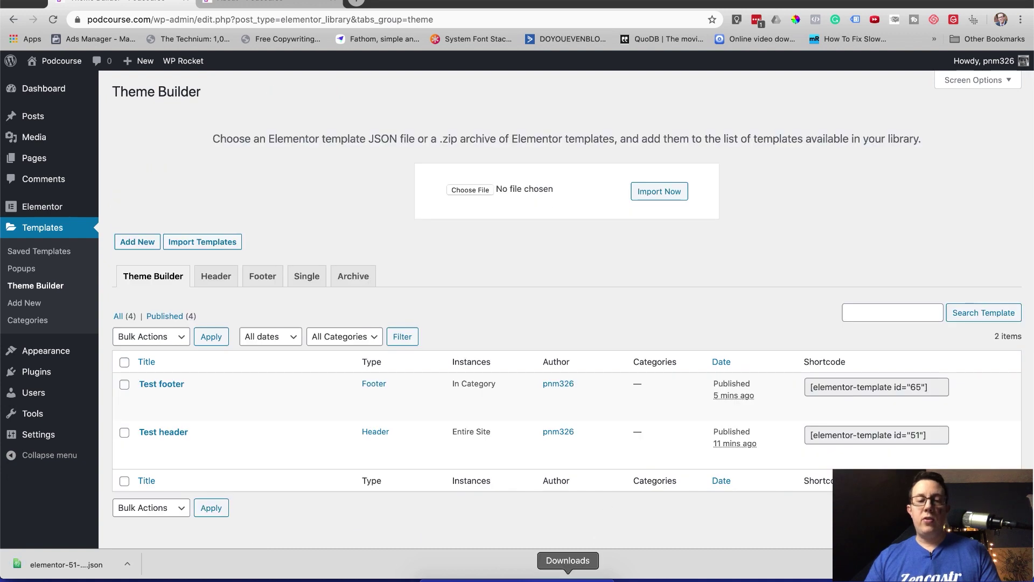
click(573, 578)
drag(566, 562, 474, 185)
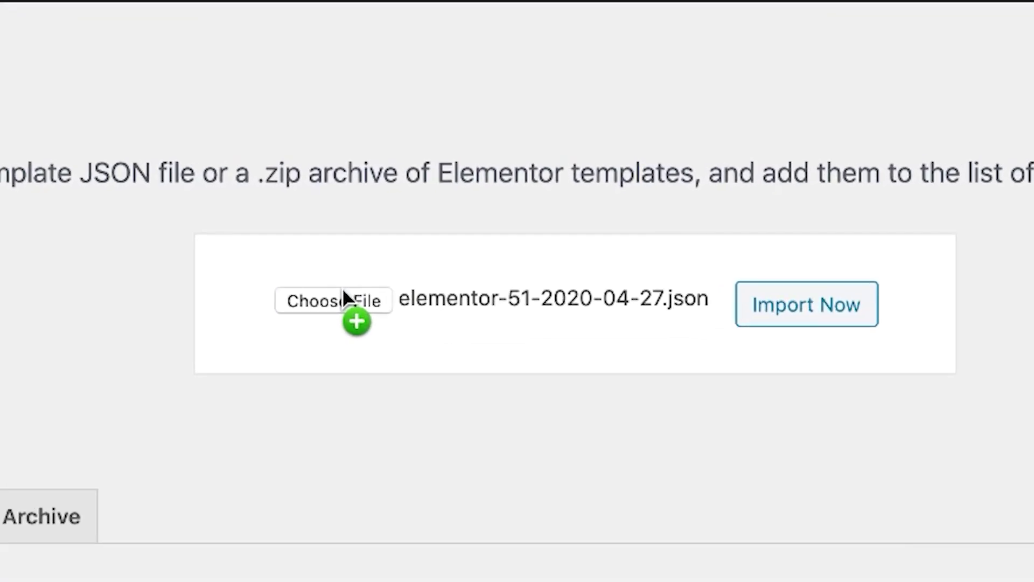
click(793, 301)
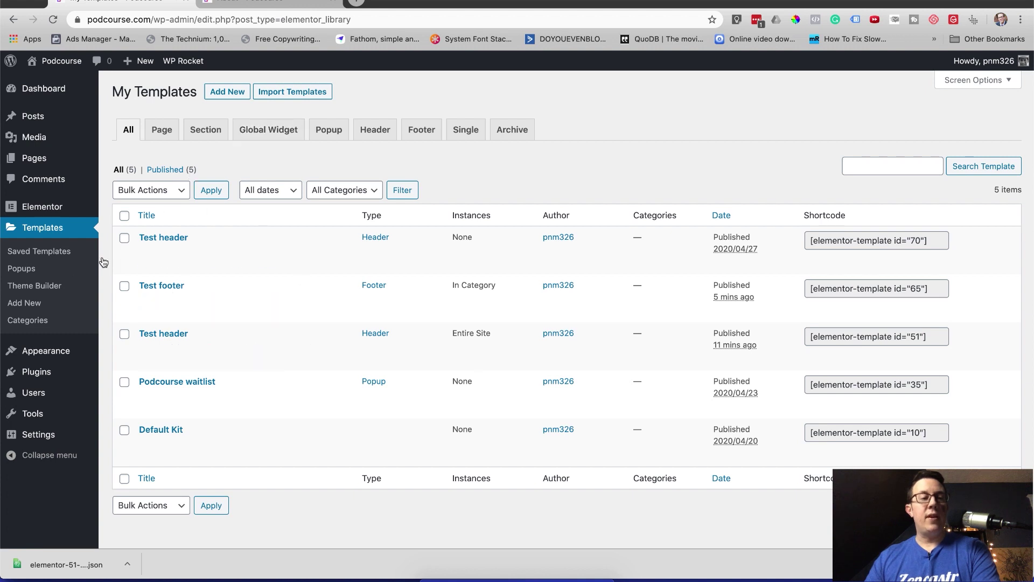
Open the Test footer template and its Display Conditions
click(53, 287)
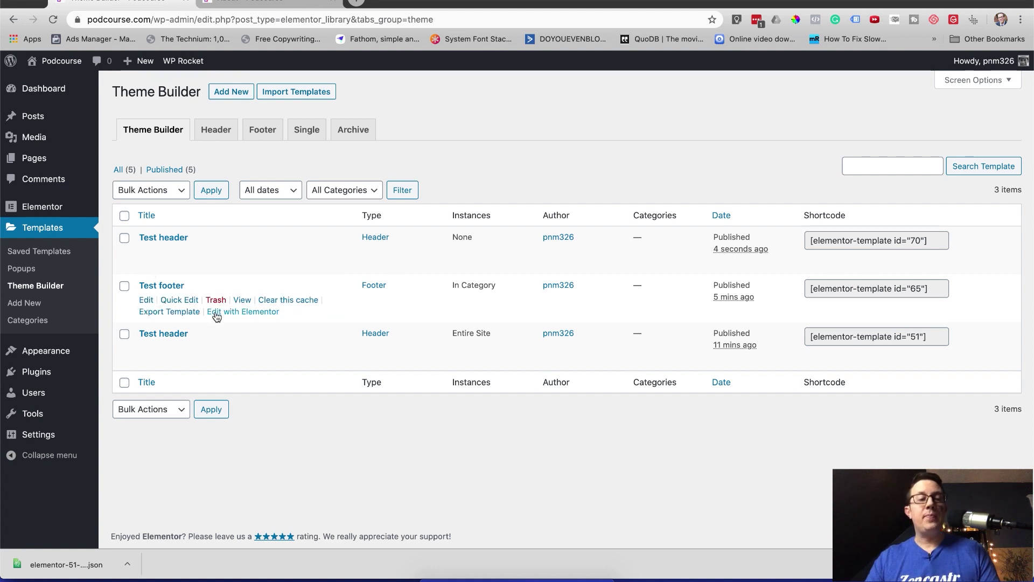
click(243, 312)
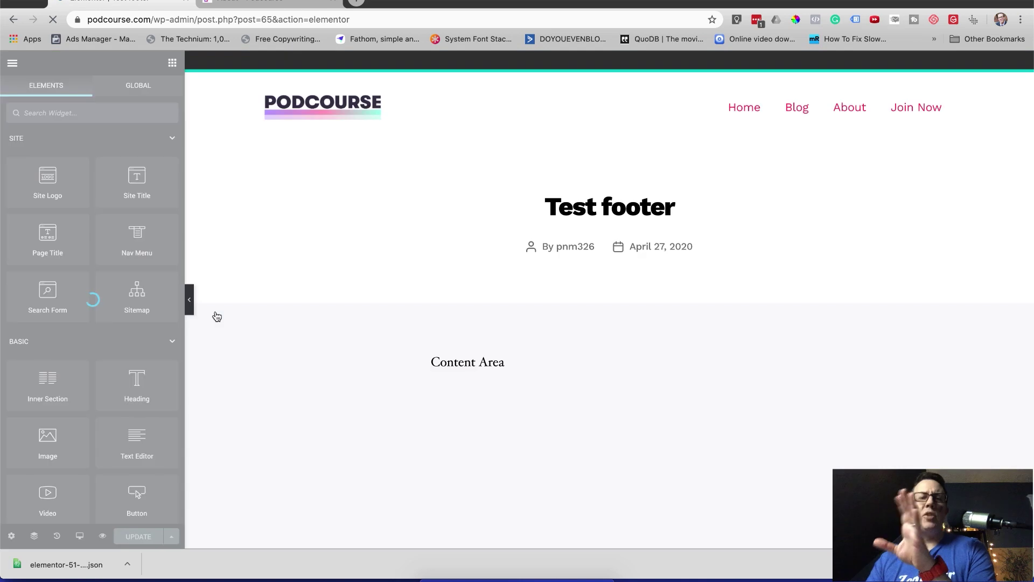
scroll(259, 418, down, 8)
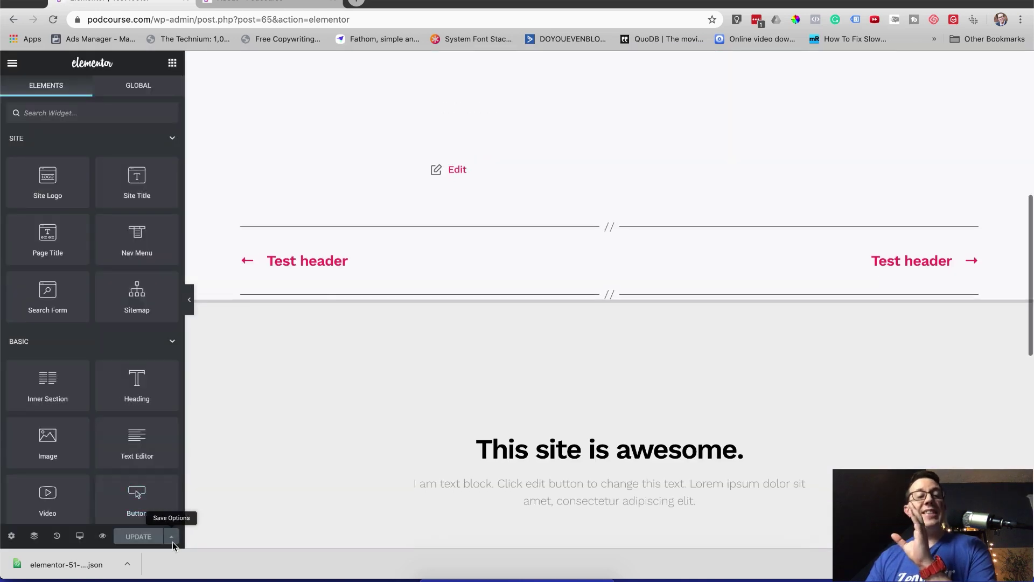
click(172, 540)
click(115, 481)
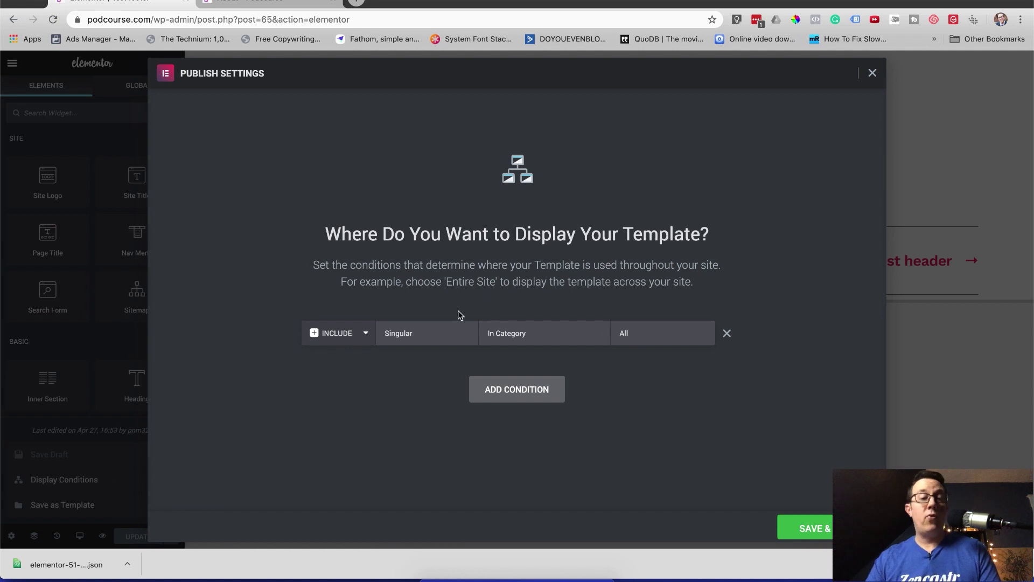
Replace the In Category condition with Include Entire Site and add a second condition
click(727, 333)
click(560, 357)
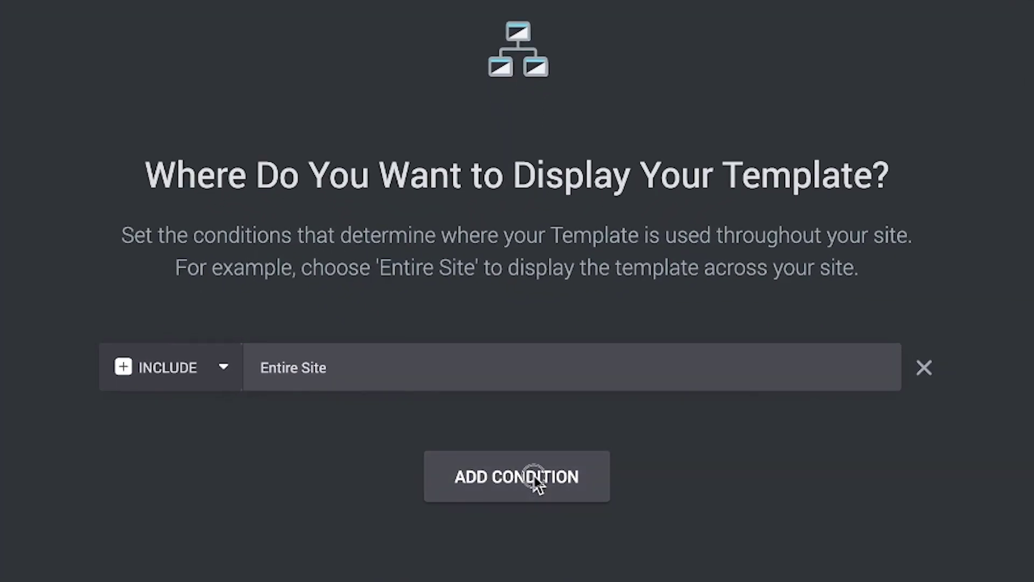
click(535, 478)
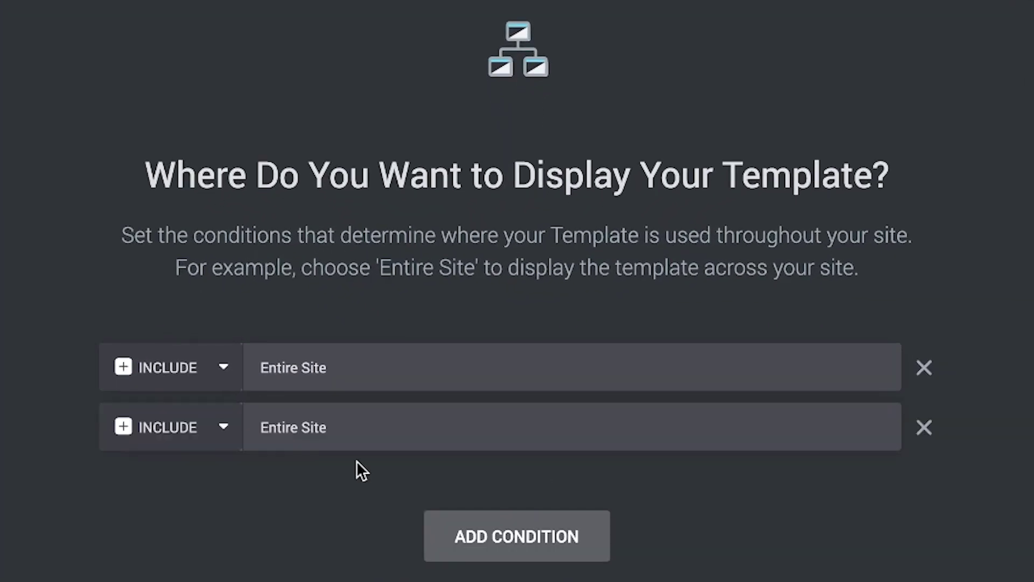
Set the second condition to Exclude Singular In Category 'seo' and save
click(207, 437)
click(123, 446)
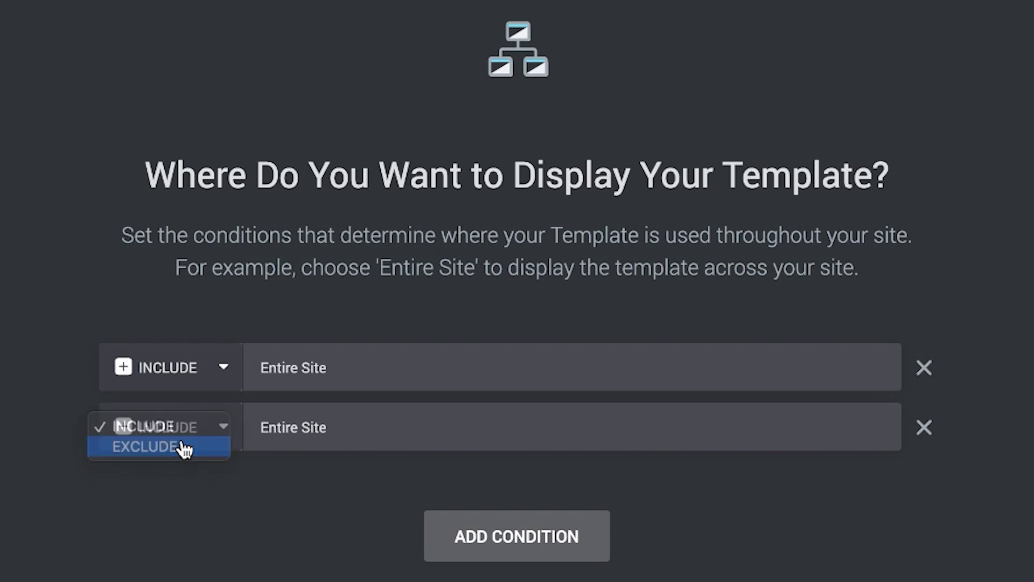
click(359, 429)
click(335, 466)
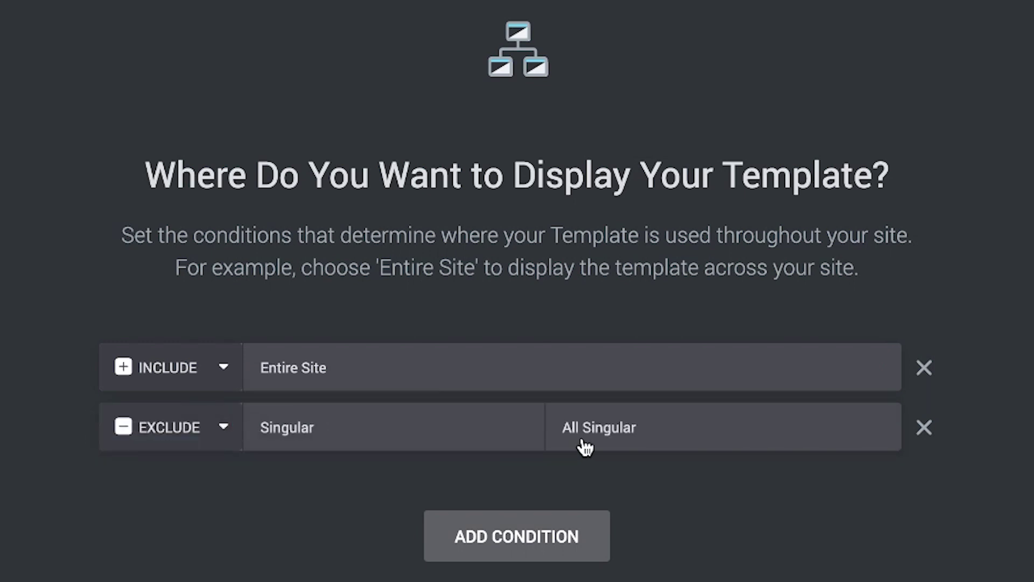
click(587, 431)
click(644, 349)
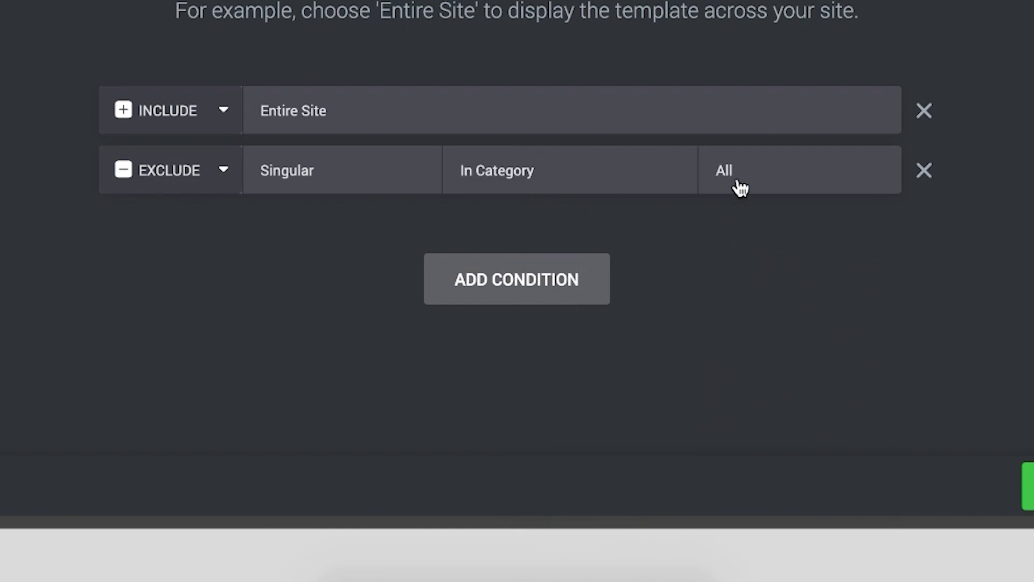
click(751, 276)
text(seo)
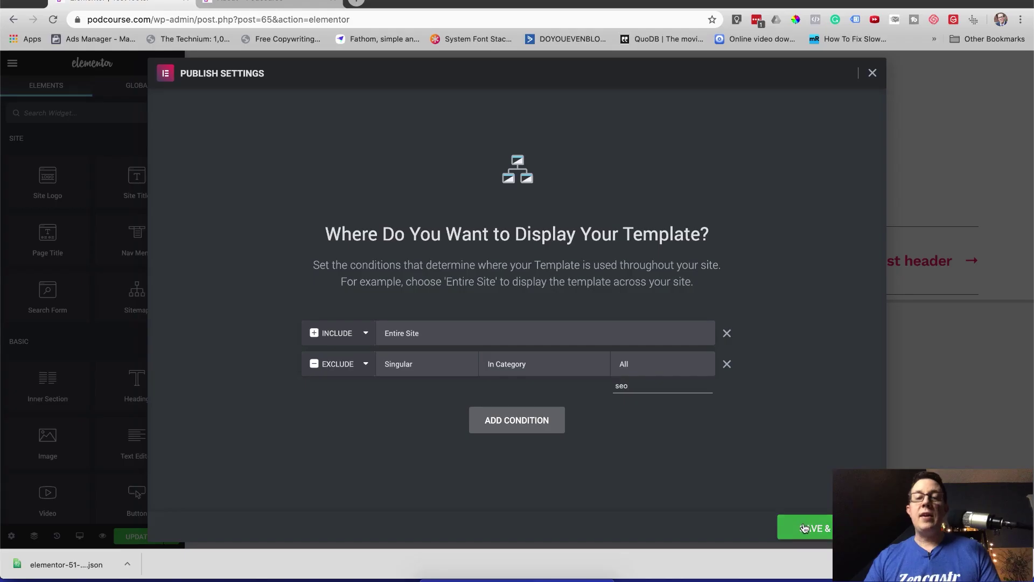
click(806, 527)
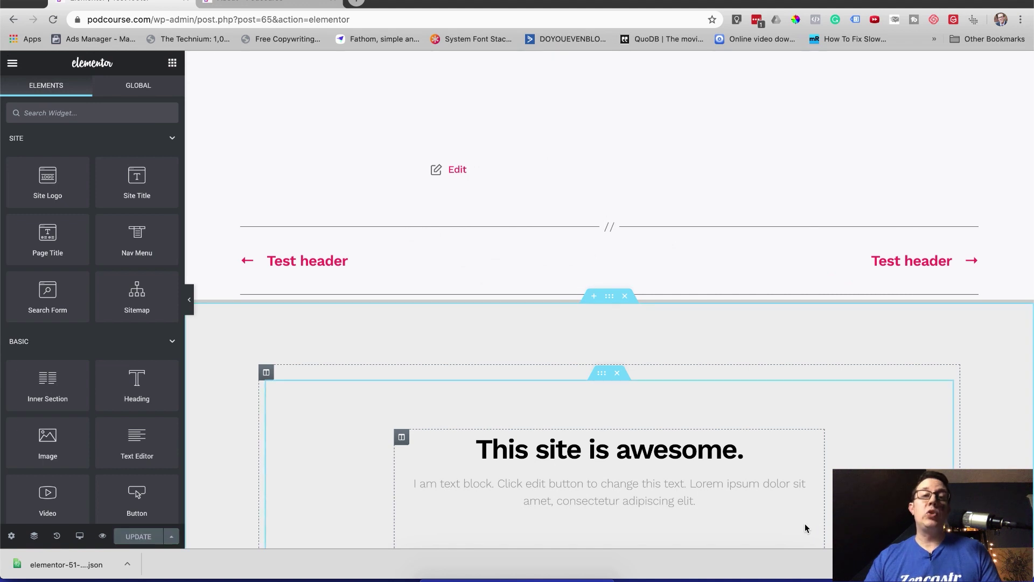
key(ctrl+Tab)
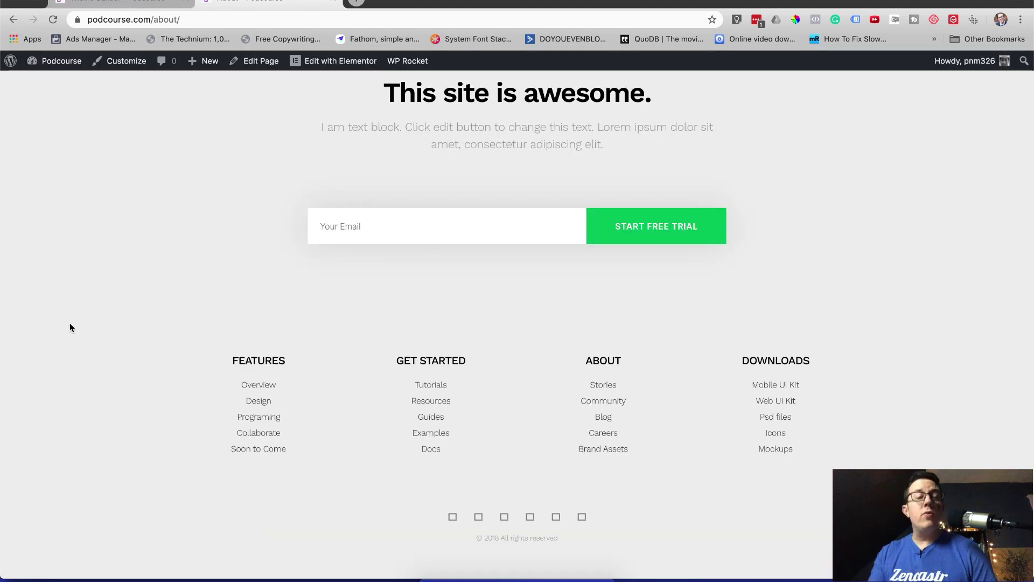
On the live About page, review its Elementor templates and open Test header in the editor
scroll(70, 325, up, 8)
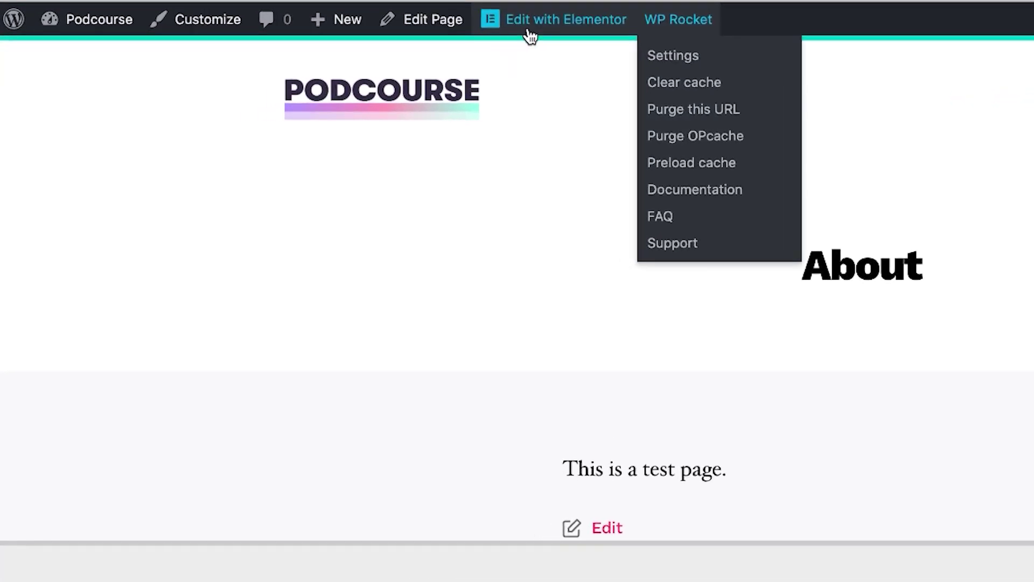
mouse_move(530, 37)
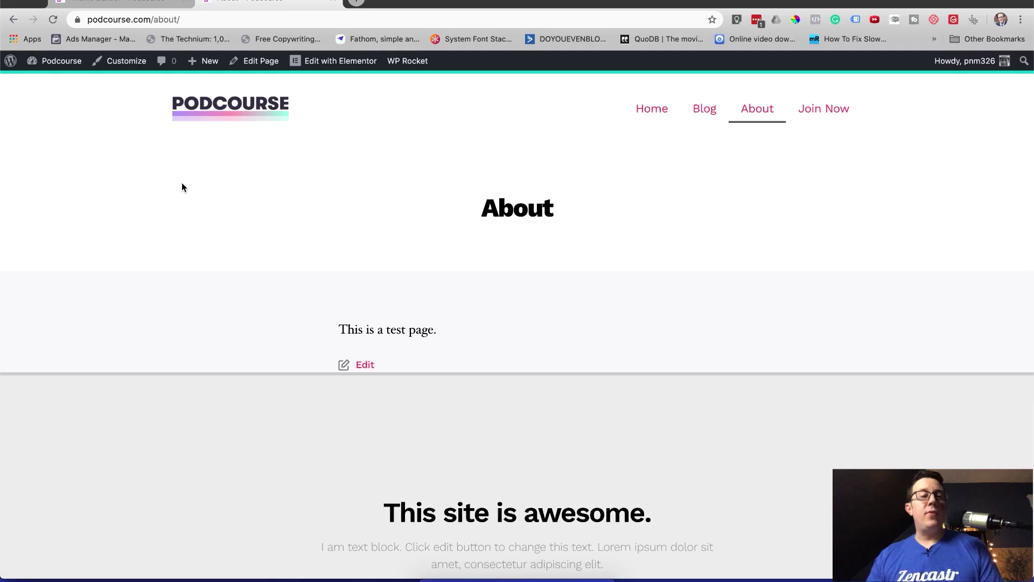
scroll(385, 231, down, 1)
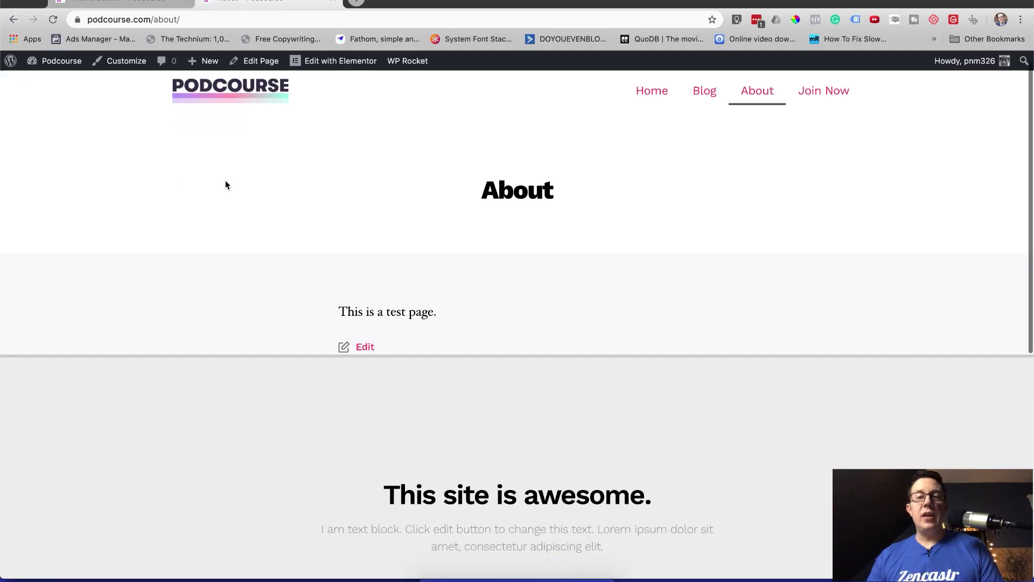
scroll(225, 184, down, 10)
scroll(225, 184, up, 10)
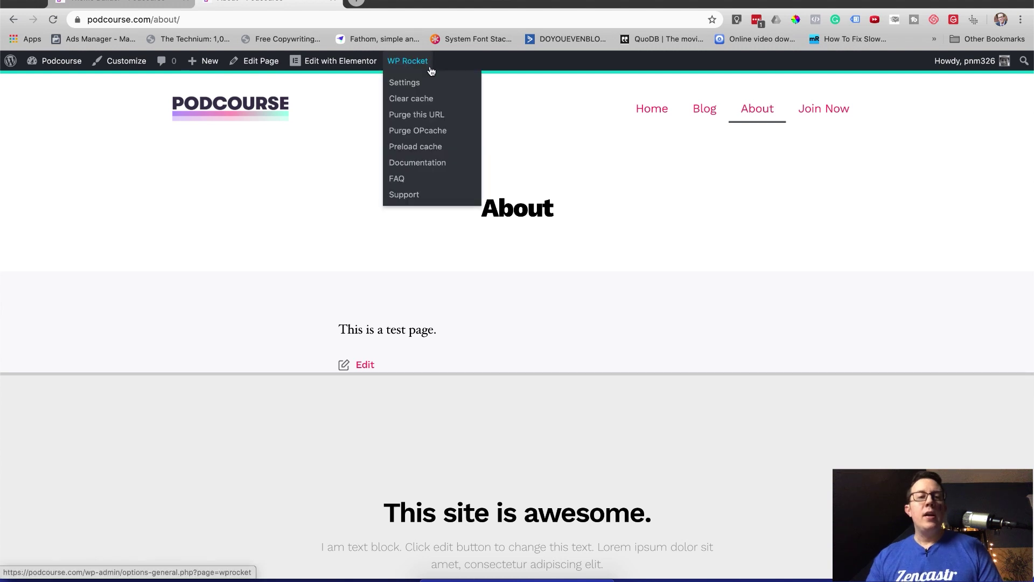
mouse_move(317, 65)
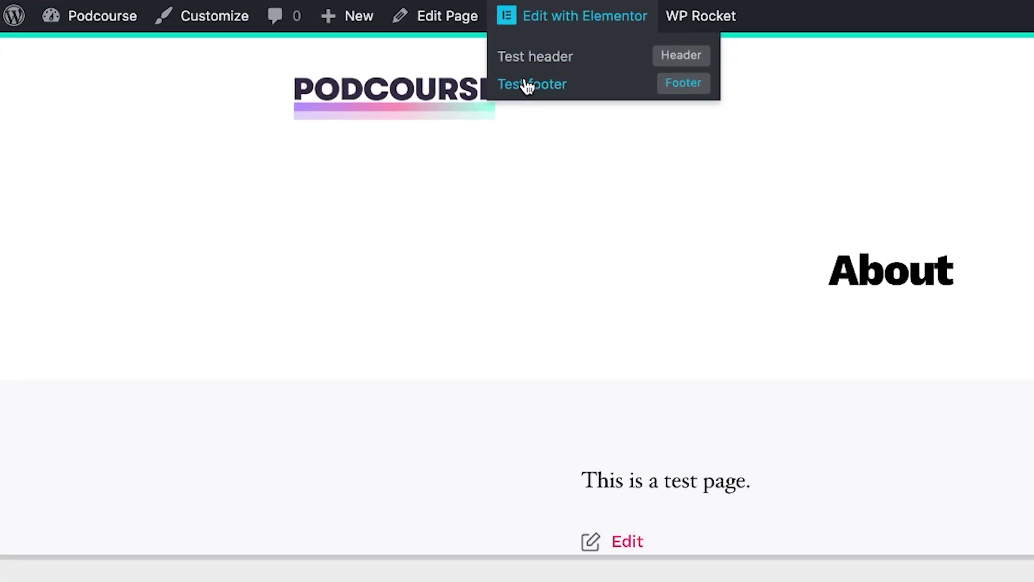
click(681, 56)
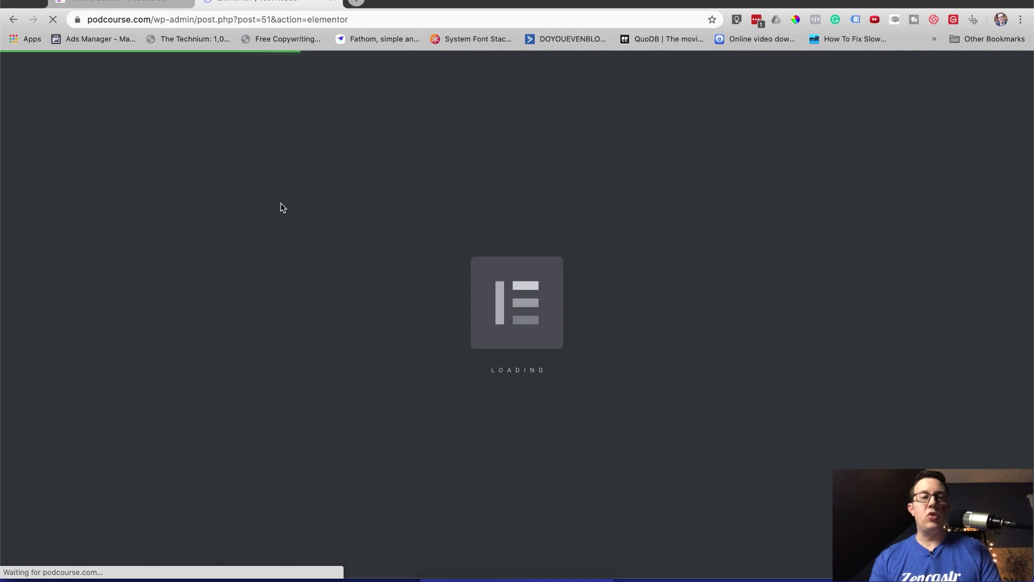
Load podcourse.com in a new tab and open its homepage in the Elementor editor
key(super+t)
text(podcourse.com)
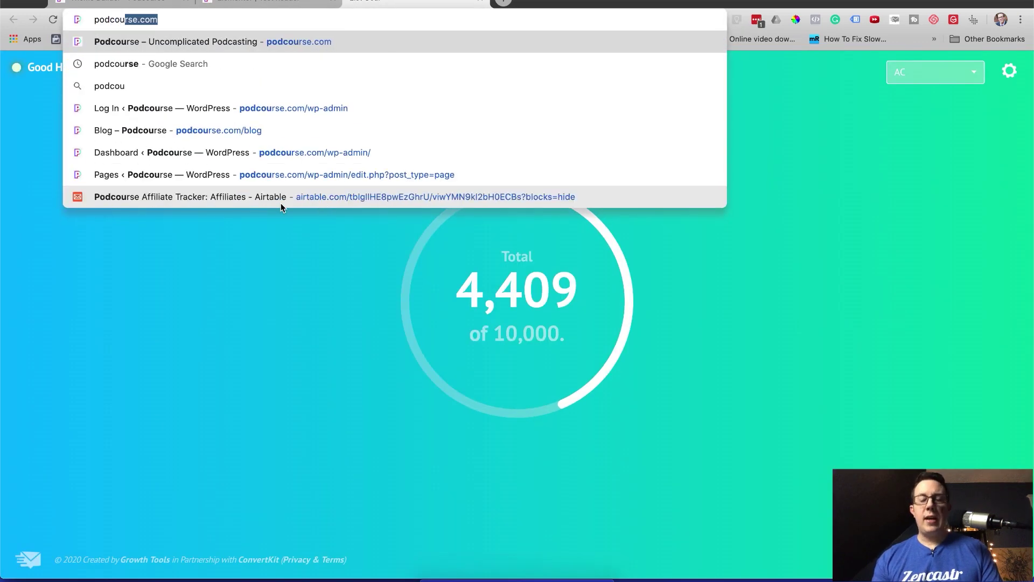
key(Return)
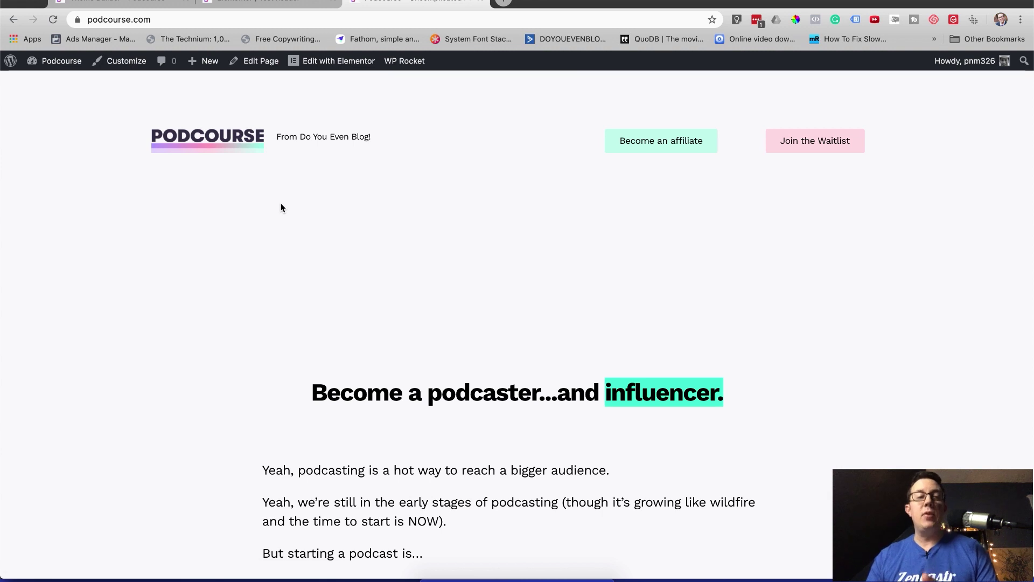
scroll(281, 207, down, 6)
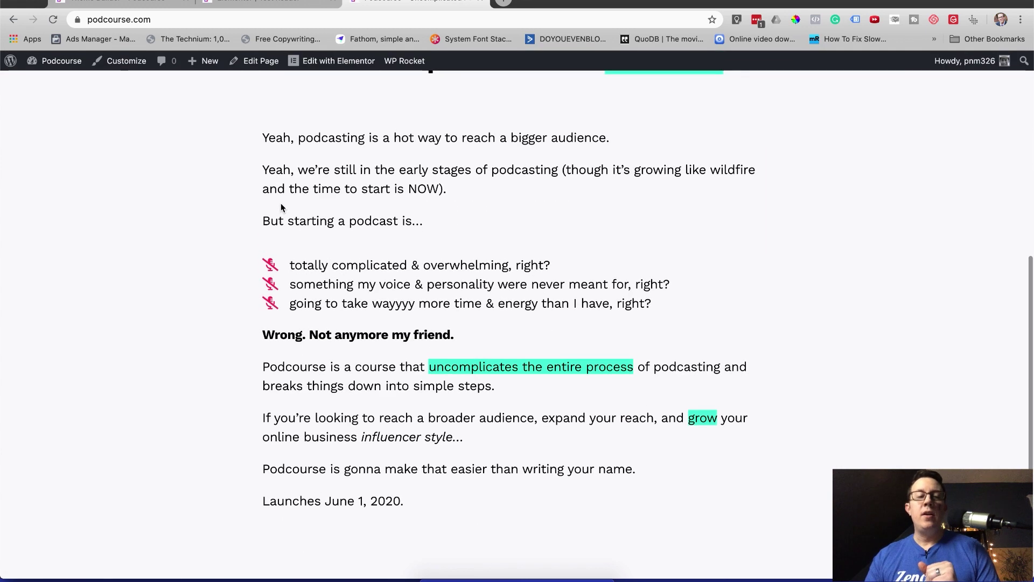
scroll(350, 436, up, 6)
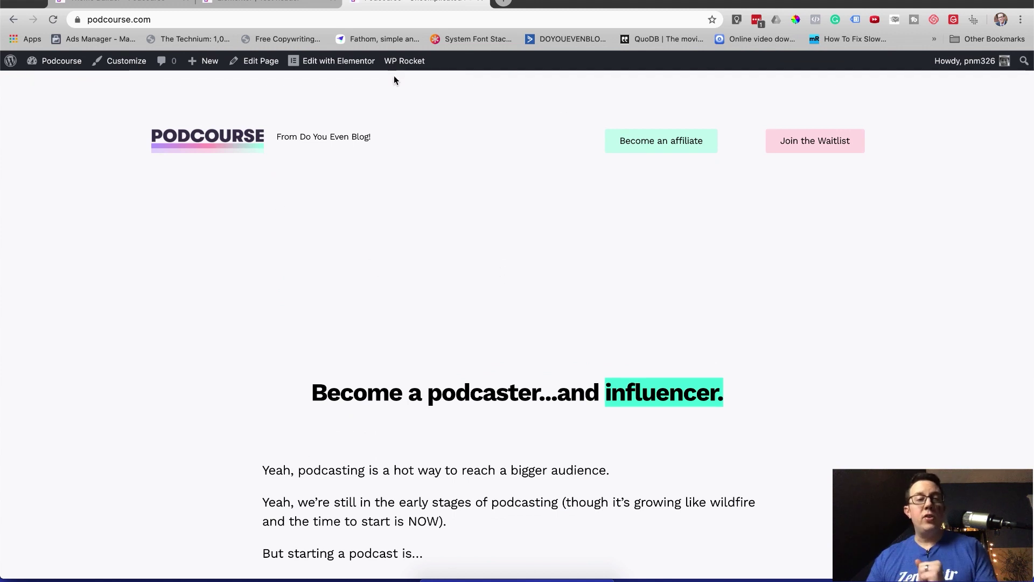
click(348, 63)
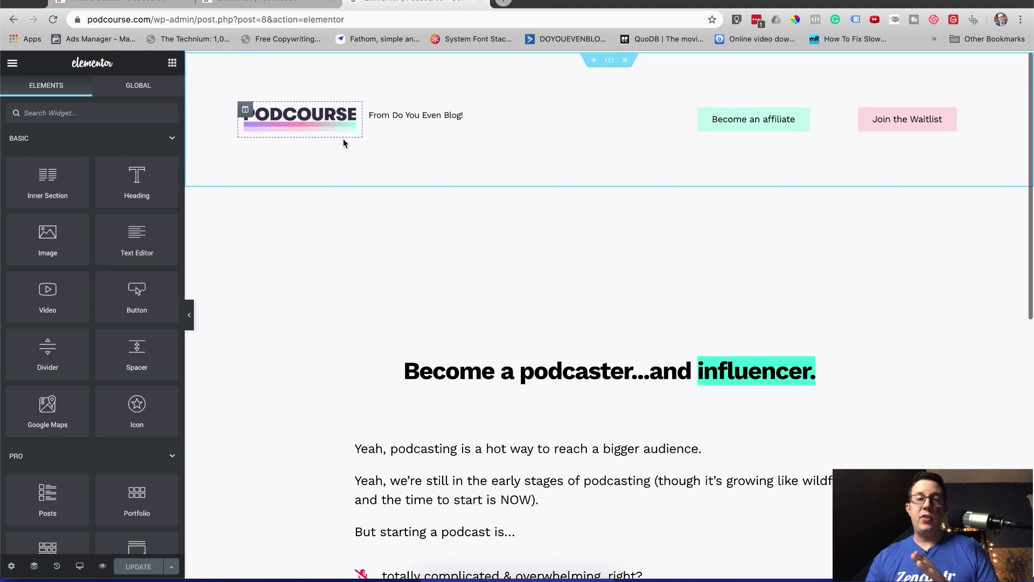
In the homepage's page settings, switch the Page Layout from Elementor Canvas to Default
scroll(494, 244, down, 9)
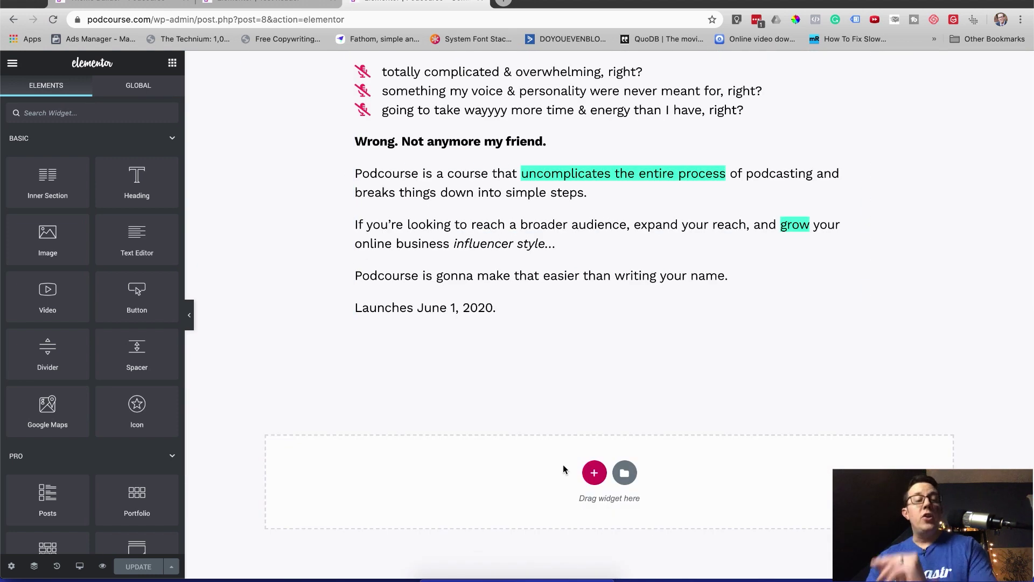
click(11, 567)
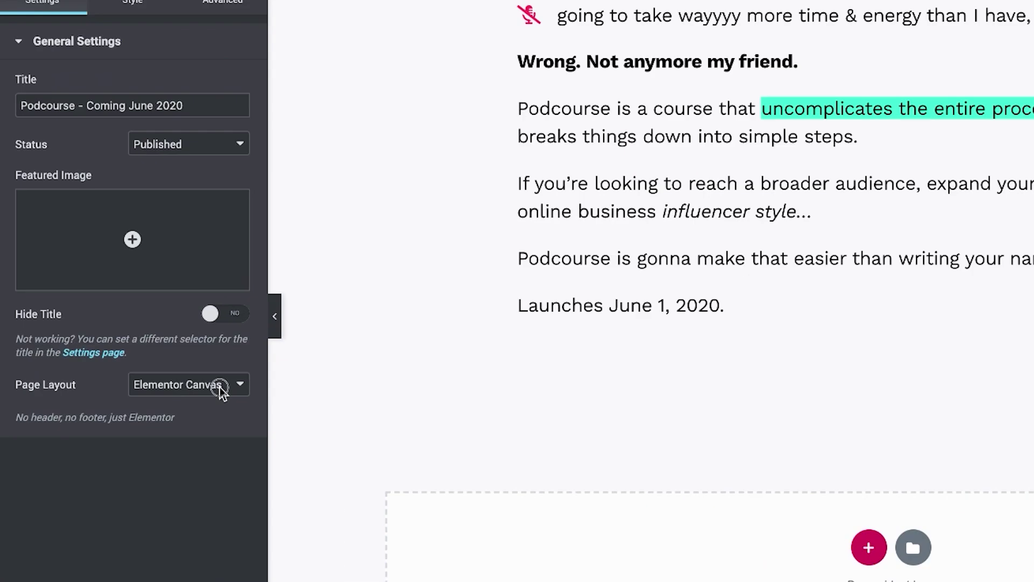
click(153, 365)
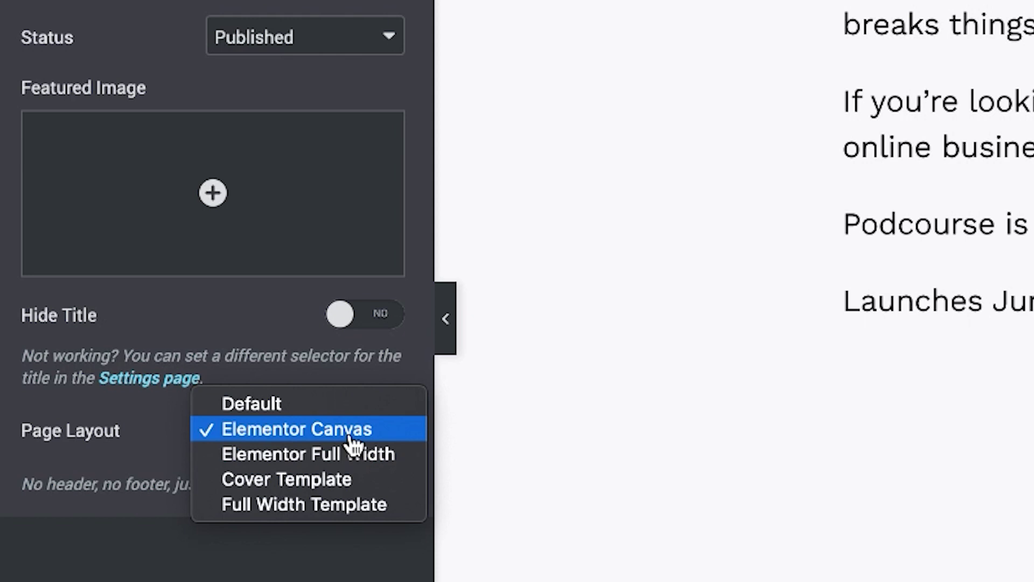
click(301, 404)
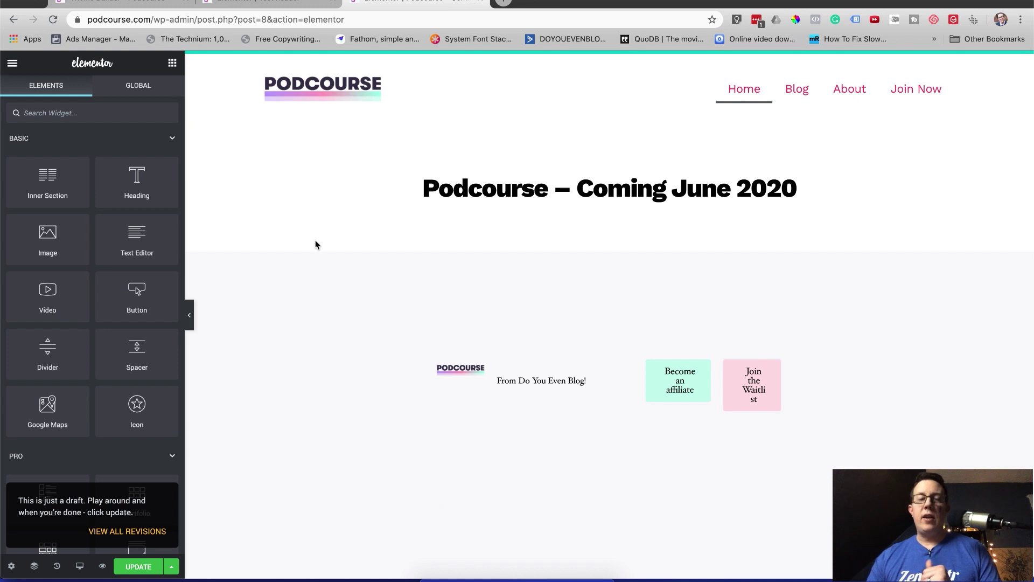
Change the homepage's Page Layout to Elementor Full Width
scroll(324, 258, down, 3)
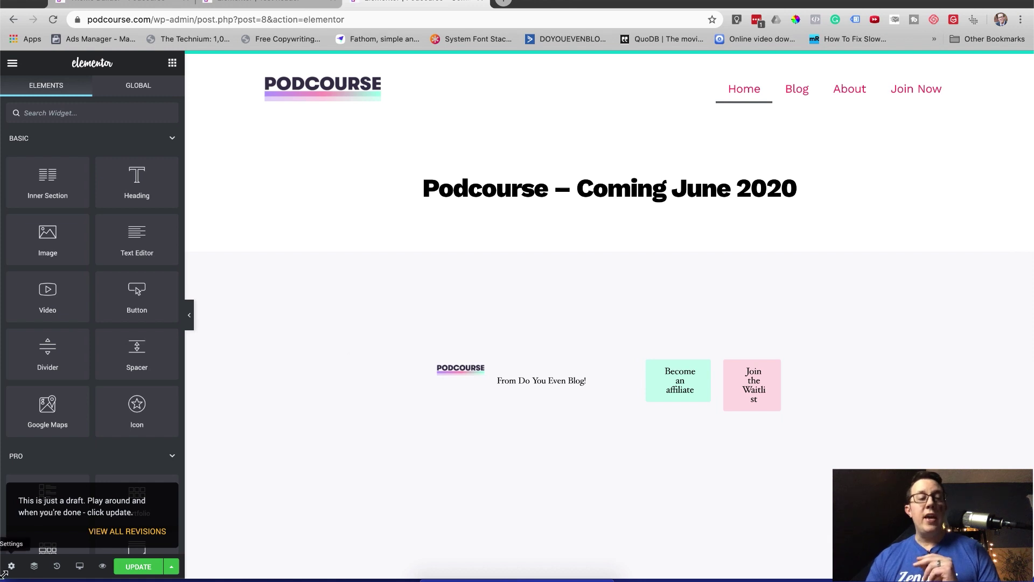
click(5, 571)
click(116, 365)
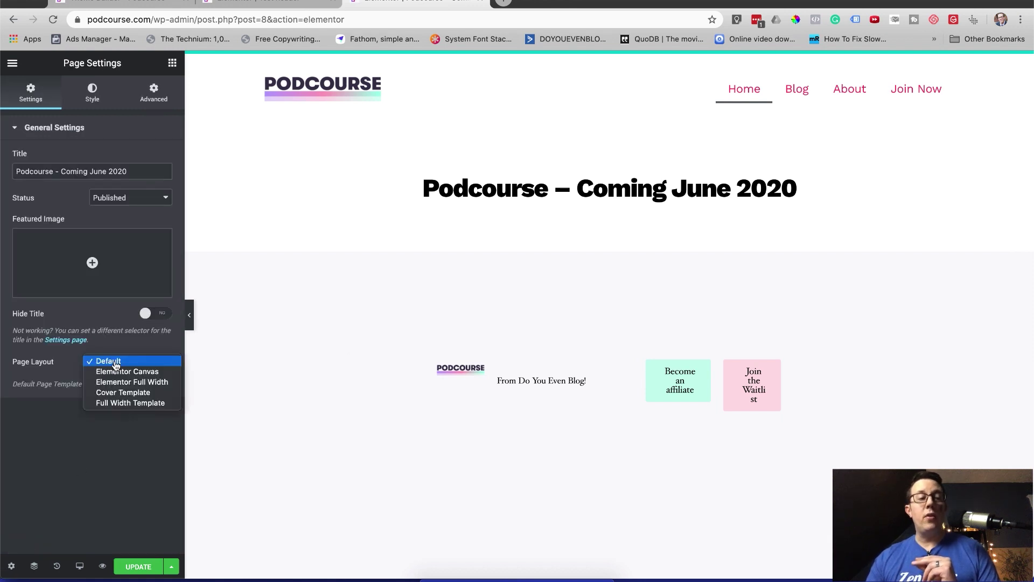
click(119, 381)
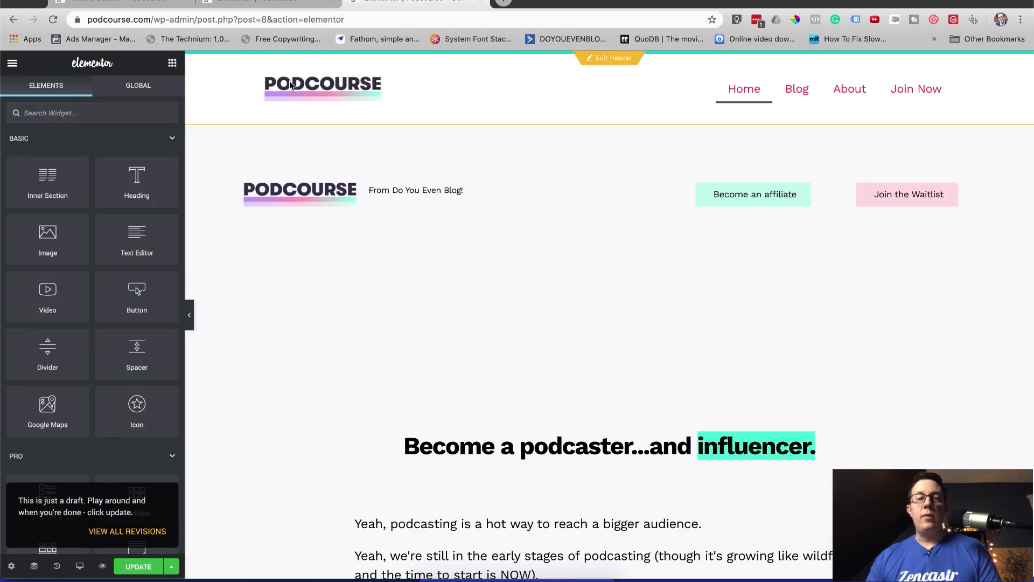
Check the homepage with the new header and footer, then reopen the Page Layout options
scroll(458, 261, down, 20)
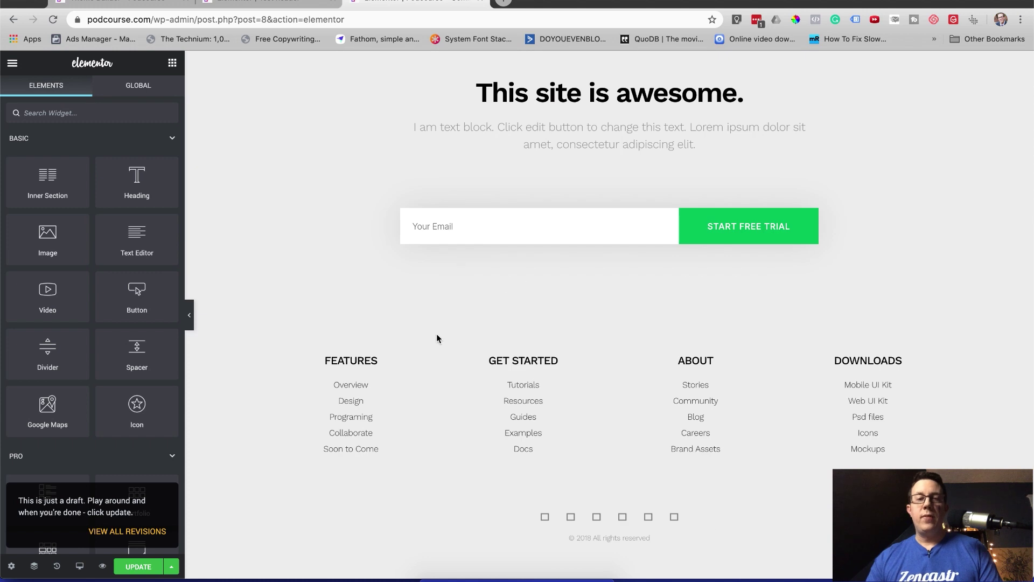
scroll(437, 338, up, 18)
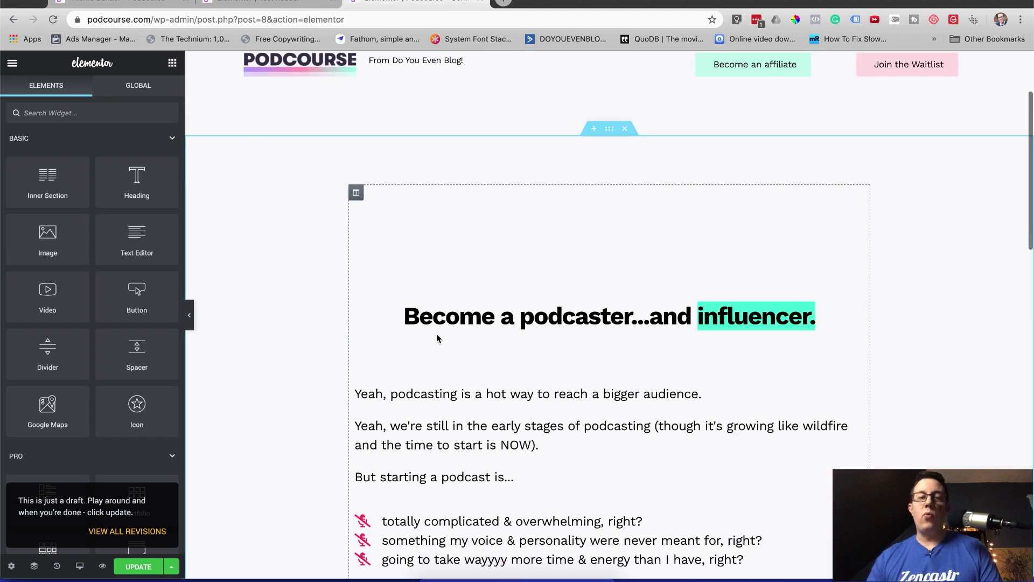
scroll(140, 481, down, 1)
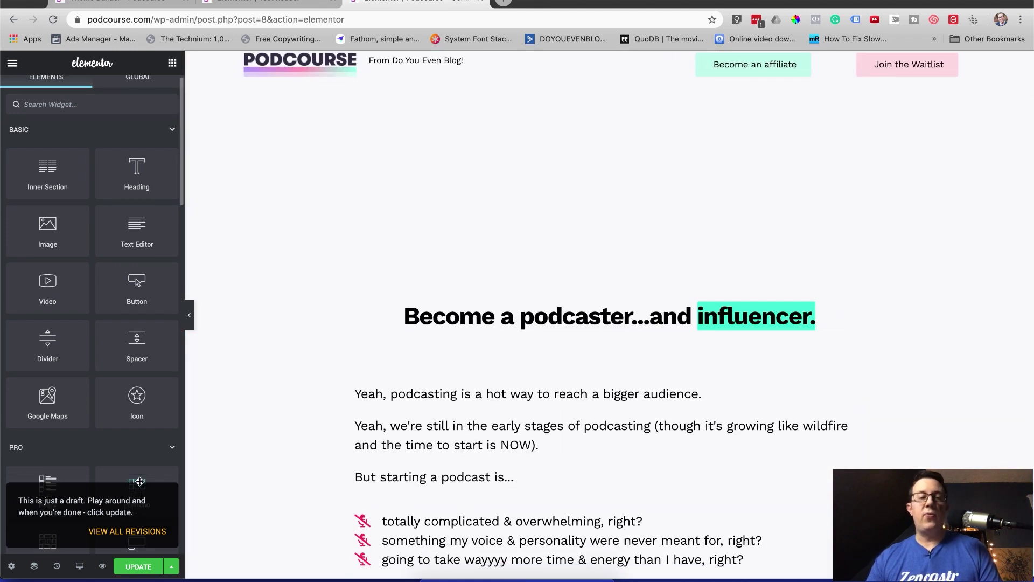
scroll(358, 282, up, 2)
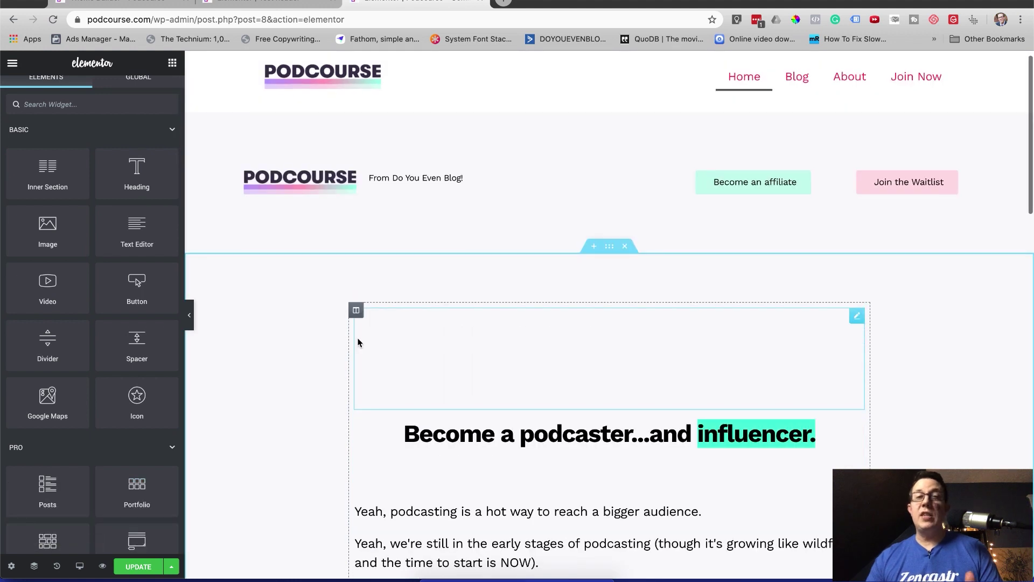
scroll(358, 342, up, 1)
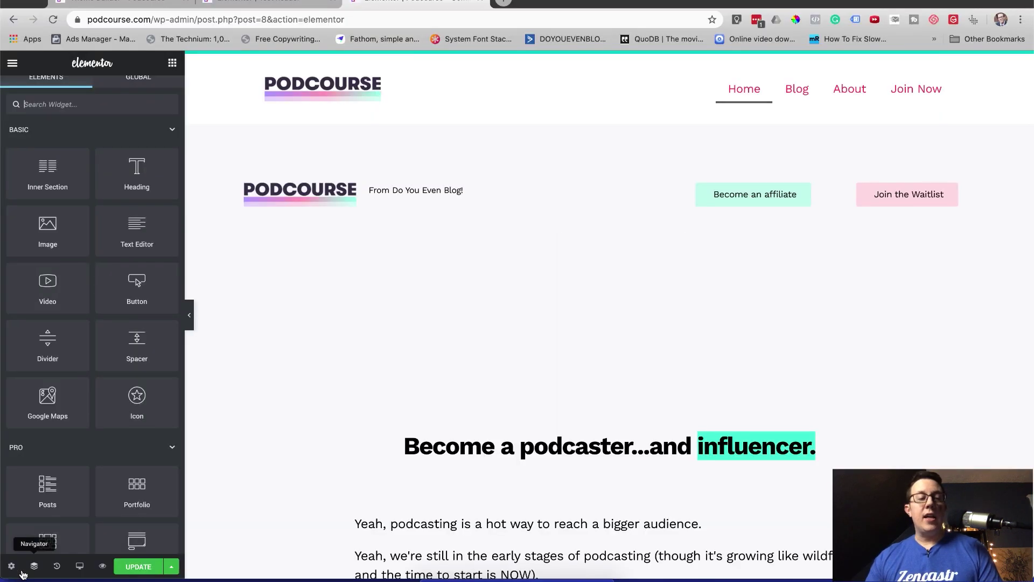
click(11, 566)
click(129, 362)
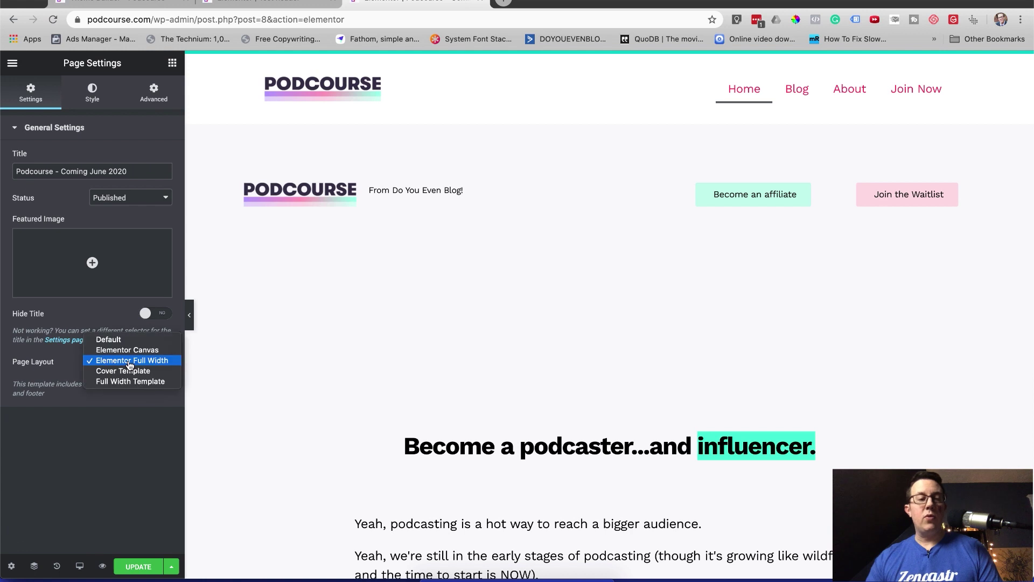